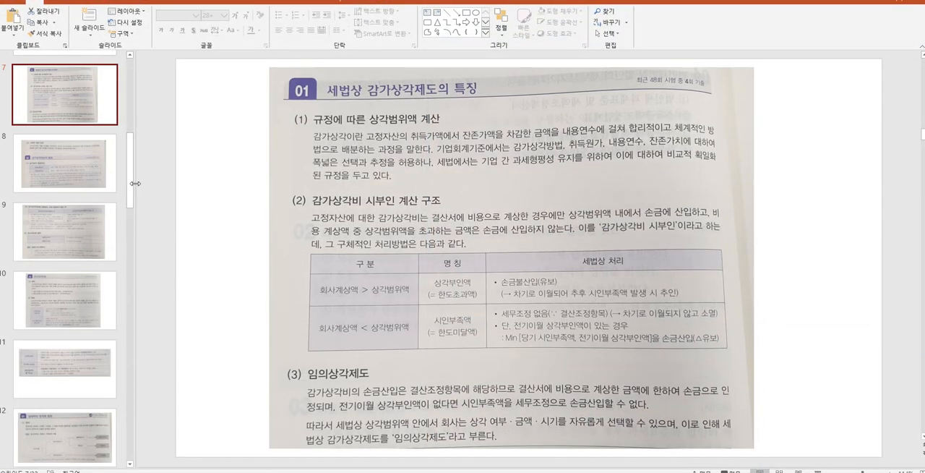
Look through the slides on tax depreciation rules and the scope of depreciable assets.
left_click(94, 169)
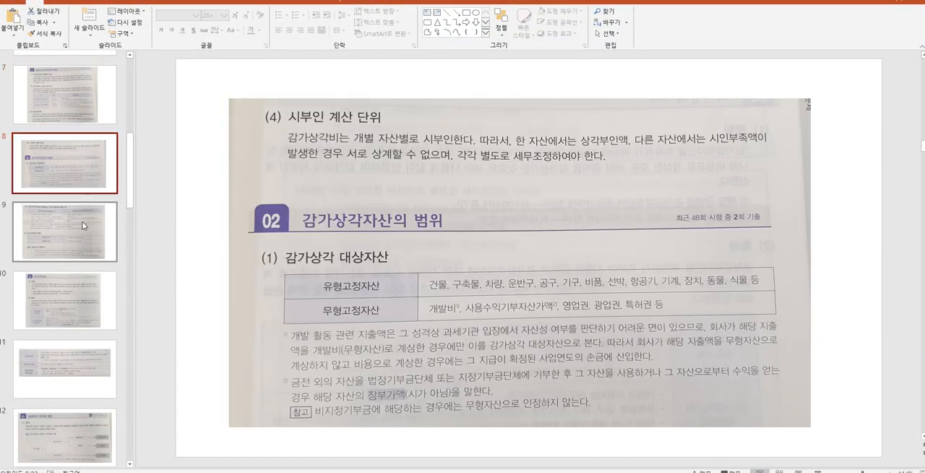
left_click(74, 253)
left_click(87, 113)
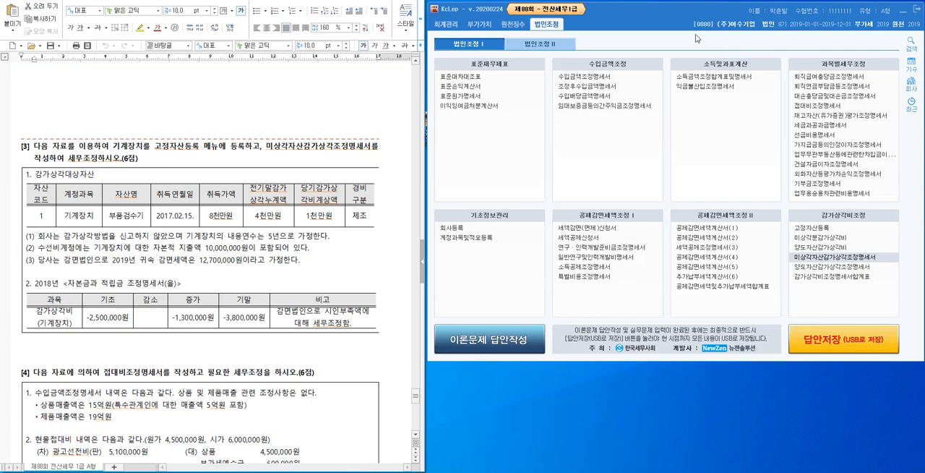
In KcLep, change the working company to 0881 (주)모두전자.
left_click(747, 29)
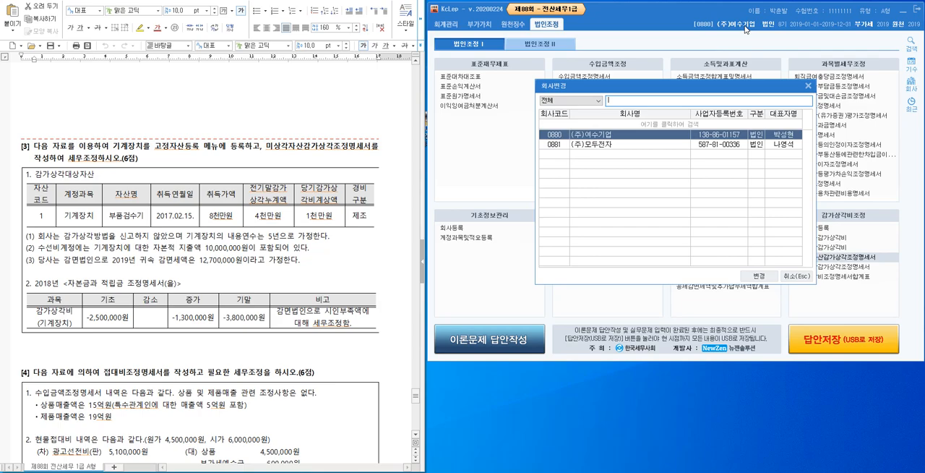
key("Down")
key("Return")
In the exam document, highlight "고정자산등록 메뉴에 등록" in question [3] in yellow.
scroll(304, 135, "down", 1)
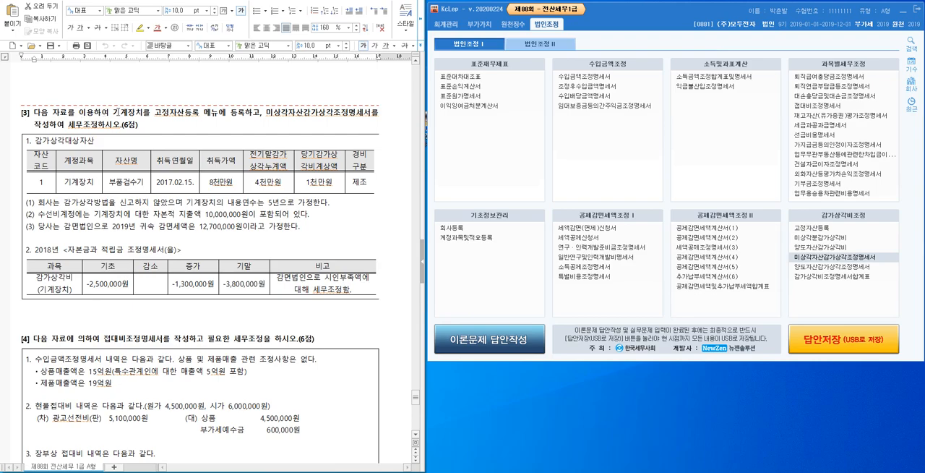
left_click(193, 126)
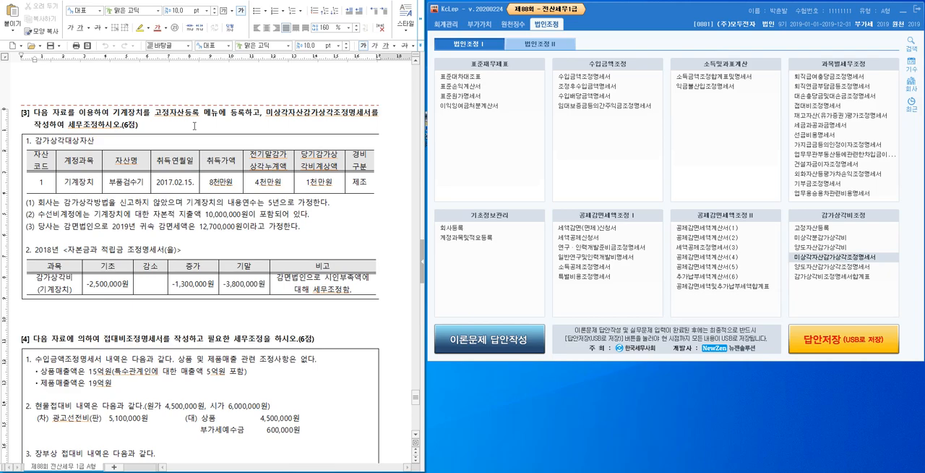
key("shift+Right")
key("shift+Right")
key("shift+Right")
key("shift+Right")
key("shift+Right")
key("shift+Right")
key("shift+Right")
key("shift+Right")
key("shift+Right")
key("shift+Right")
key("shift+Right")
key("shift+Right")
key("shift+Right")
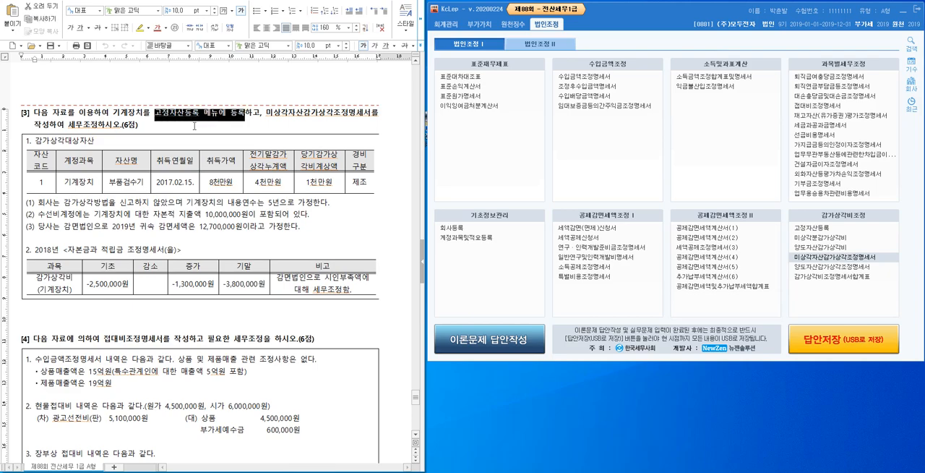
left_click(140, 27)
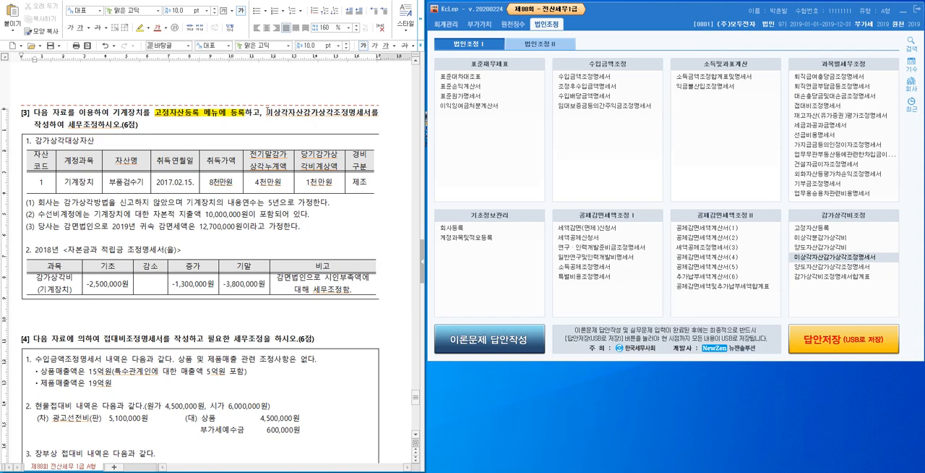
Highlight "미상각자산감가상각조정명세서" in the heading of question [3] in yellow.
key("shift+Right")
key("shift+Right")
key("shift+Right")
key("shift+Right")
key("shift+Right")
key("shift+Right")
key("shift+Right")
key("shift+Right")
key("shift+Right")
key("shift+Right")
key("shift+Right")
key("shift+Right")
key("shift+Right")
key("shift+Right")
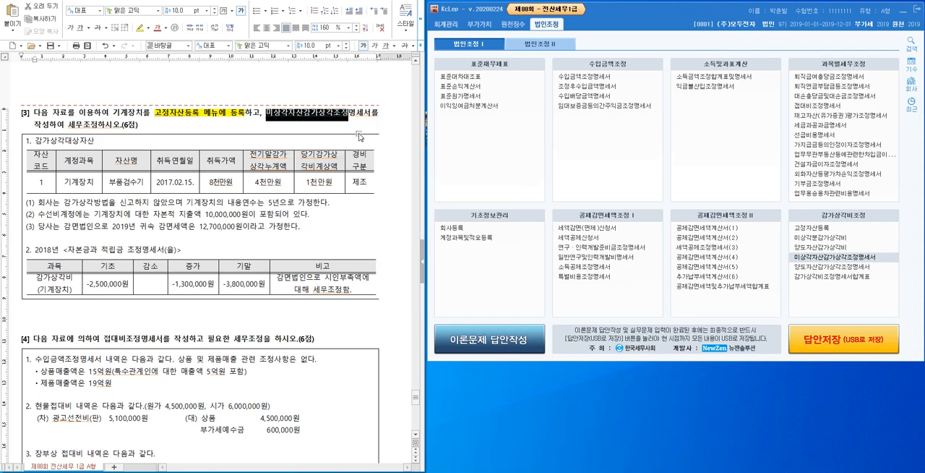
left_click(140, 28)
Highlight the word "세무조정" in the second line of question [3]'s heading in yellow.
left_click(67, 125)
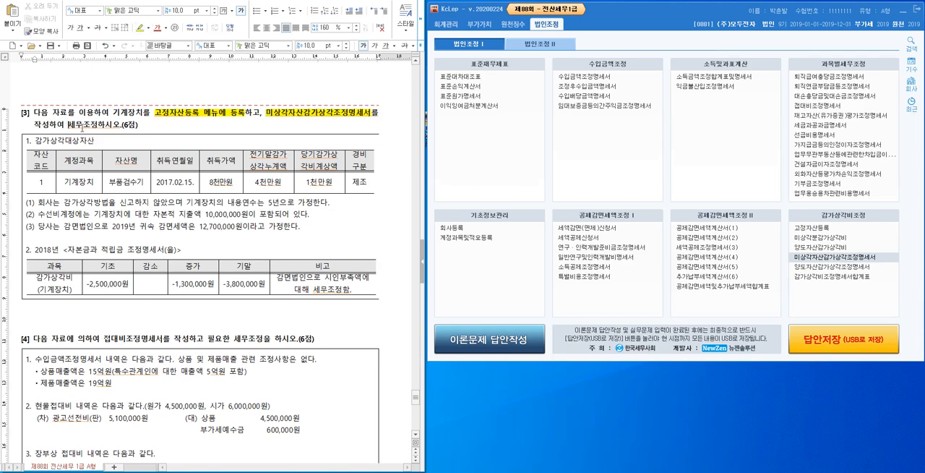
key("shift+Right")
key("shift+Right")
key("shift+Right")
key("shift+Right")
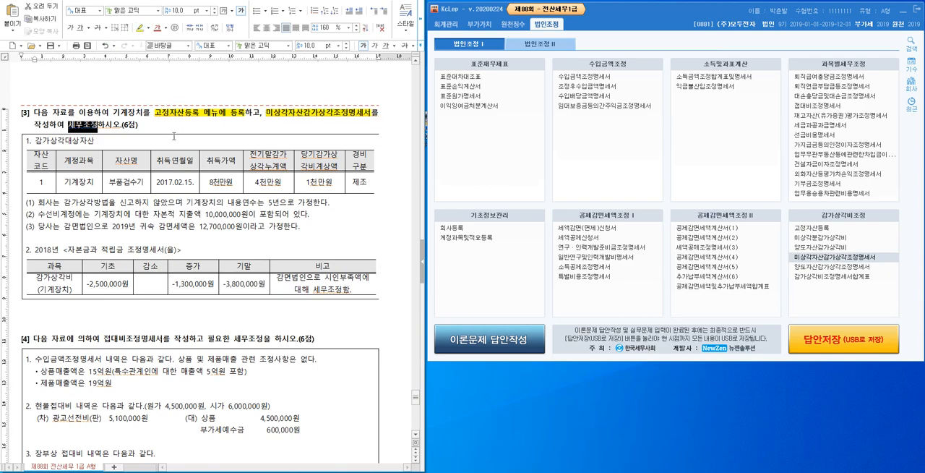
left_click(140, 28)
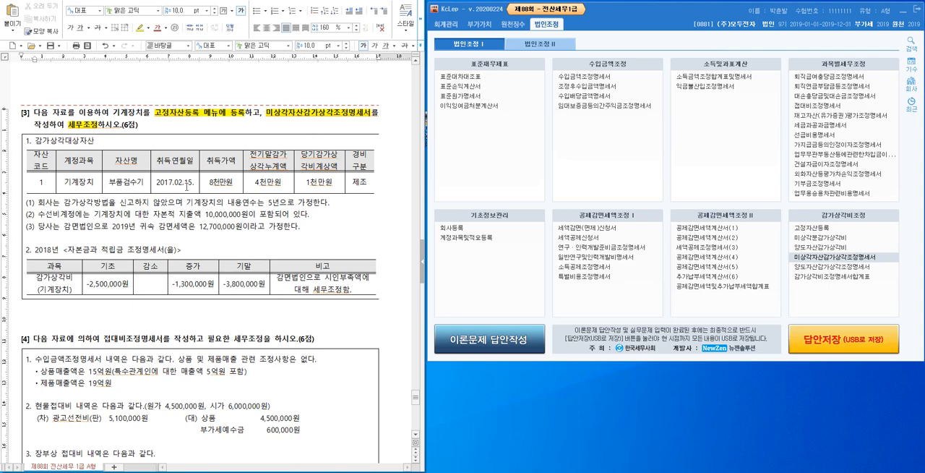
Review the machinery row of the depreciable asset table, including acquisition date, cost, accumulated depreciation, current depreciation and expense category.
left_click_drag(130, 185, 234, 187)
left_click(269, 184)
left_click(323, 180)
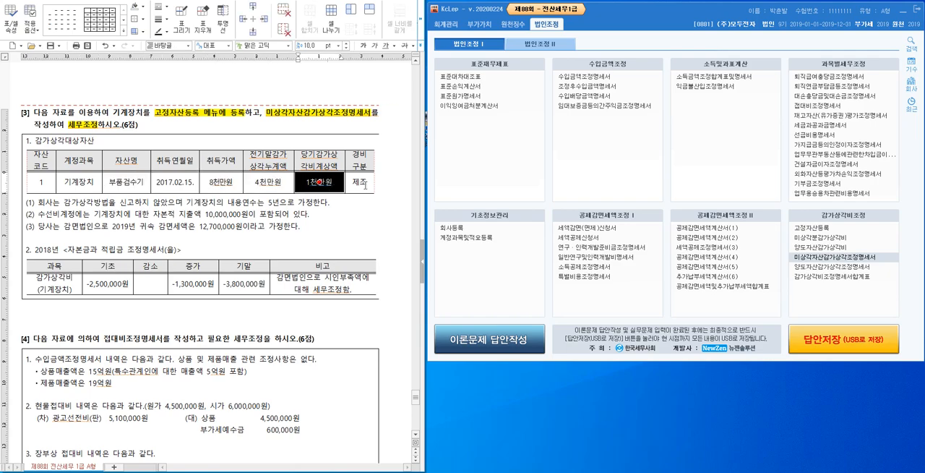
left_click(359, 203)
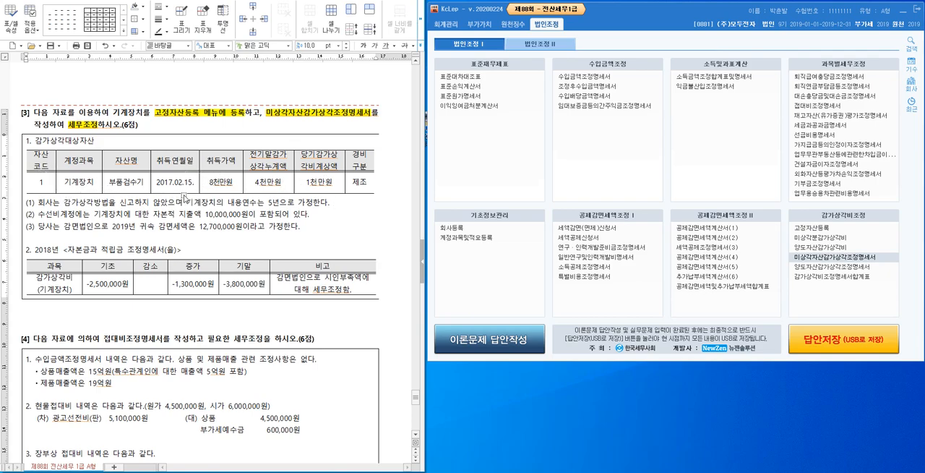
left_click(241, 187)
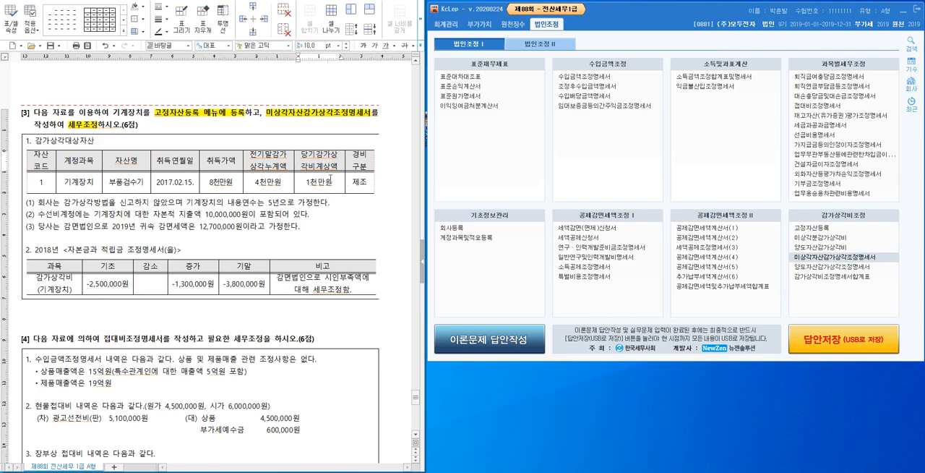
left_click(366, 173)
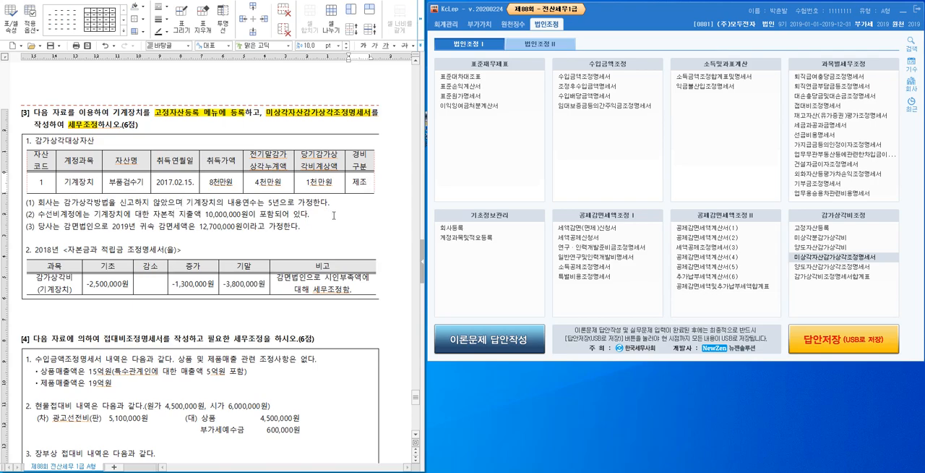
Insert blank lines below the data box of question [3] and add the heading "<문제분석>".
left_click(302, 318)
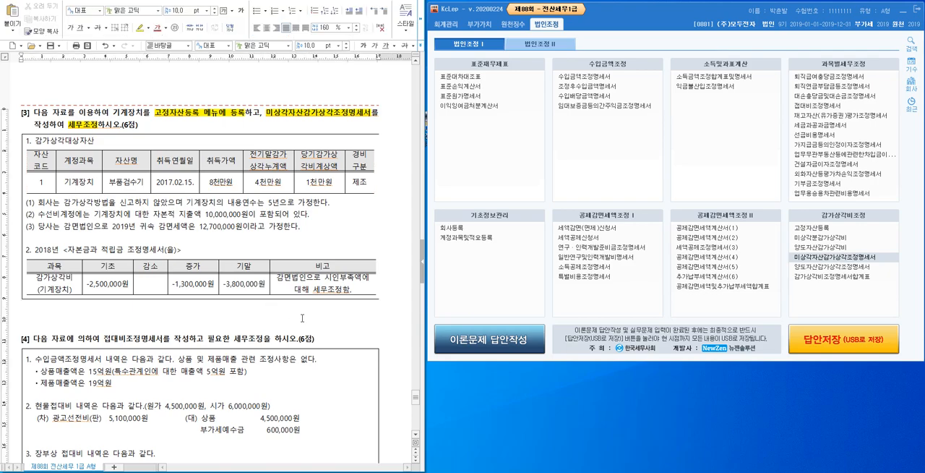
key("Return")
key("Return")
key("Return")
key("Return")
key("Return")
key("Return")
key("Return")
key("Return")
key("Return")
key("Return")
key("Return")
key("Return")
key("Return")
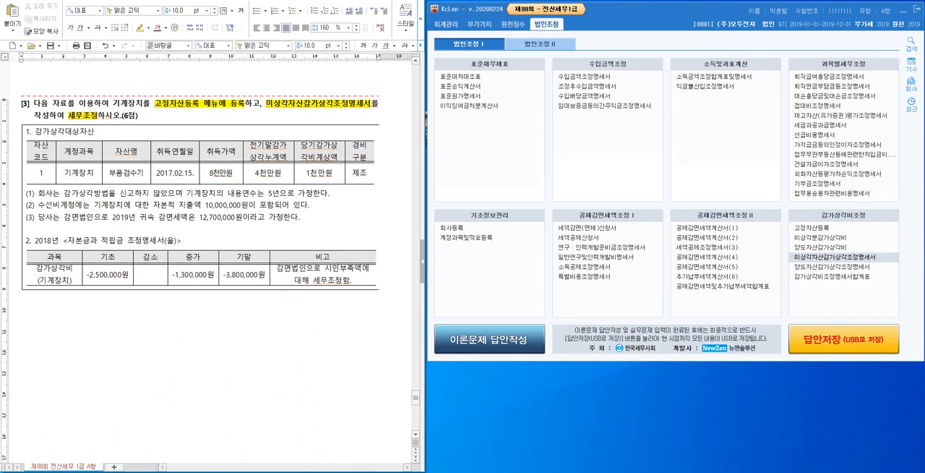
type("<문제")
type("분석")
type("1. 기계장")
type("치 무신고 :")
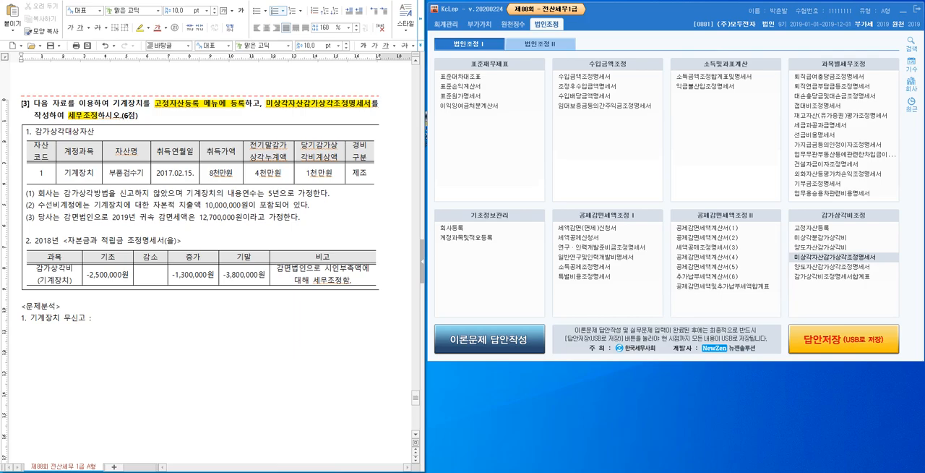
type(" 정률")
type("법 / ")
type("내용연수 5")
type("녀")
Check the capital expenditure note, add the item "2. 소액수선비 판단" and start an indented line below it.
left_click_drag(152, 206, 213, 207)
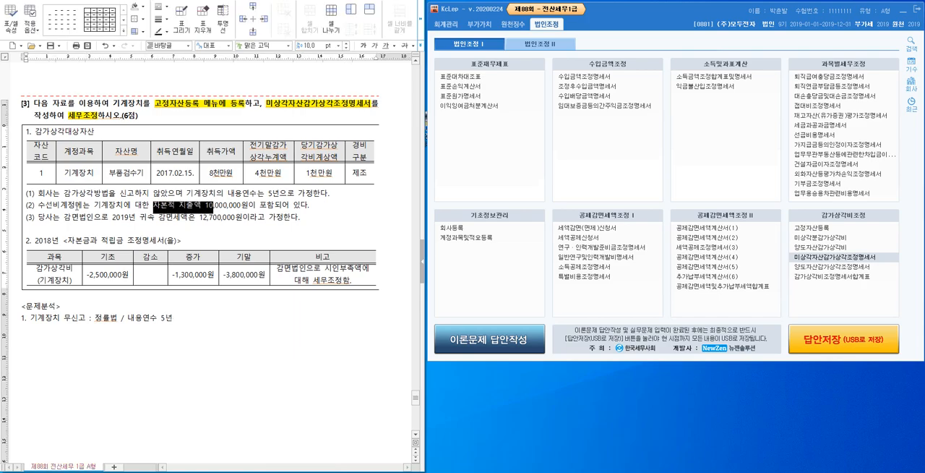
left_click(62, 206)
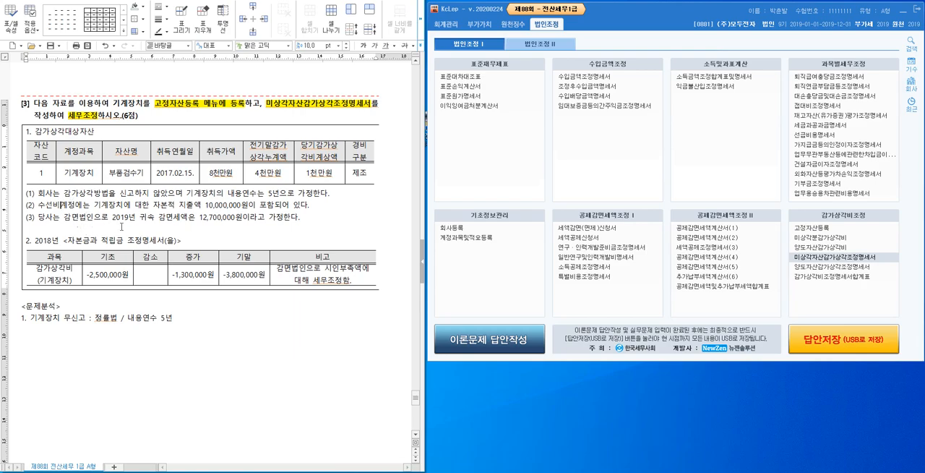
left_click(153, 343)
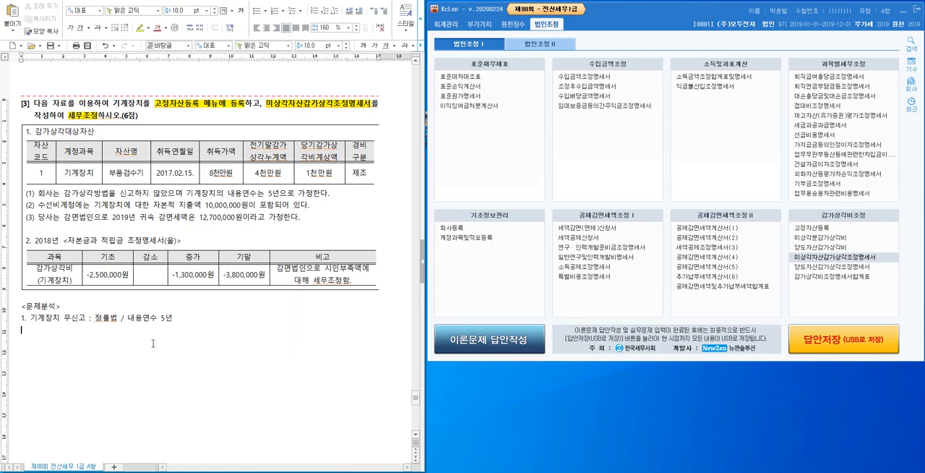
type("2. 소액수선비 판단")
key("Return")
type("Max")
key("BackSpace")
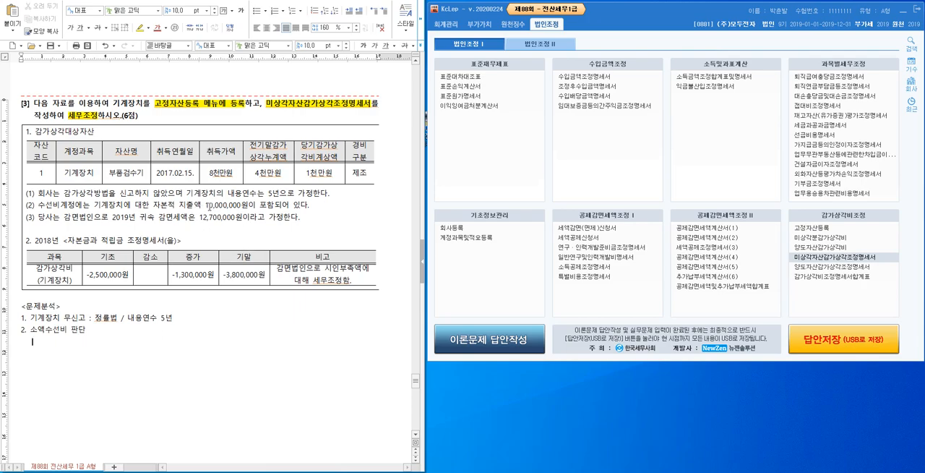
Begin the small-repair test under item 2 with "10,000,000 ><= Max(6,000,000".
type("10,0")
type("00")
type(" ><= Max(6,000,000")
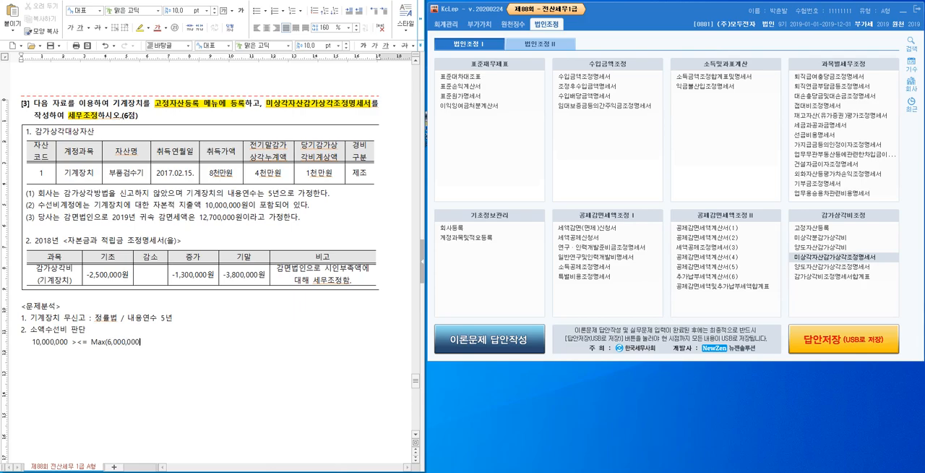
type(")")
type(" (80,00")
type("0,000-40,0")
type("00,000)")
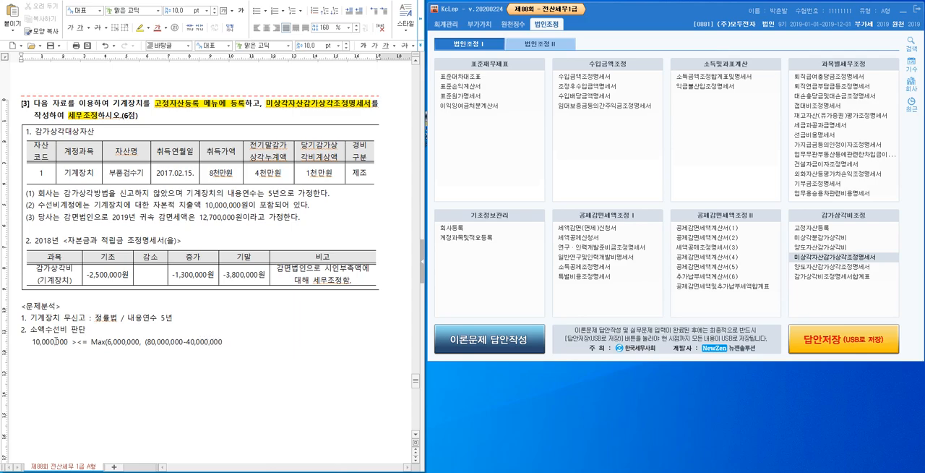
type(" X 5%)")
Review the amounts in the small-repair test and add "=2,000,000" after the 5% calculation, inside the closing parenthesis.
left_click_drag(140, 343, 117, 342)
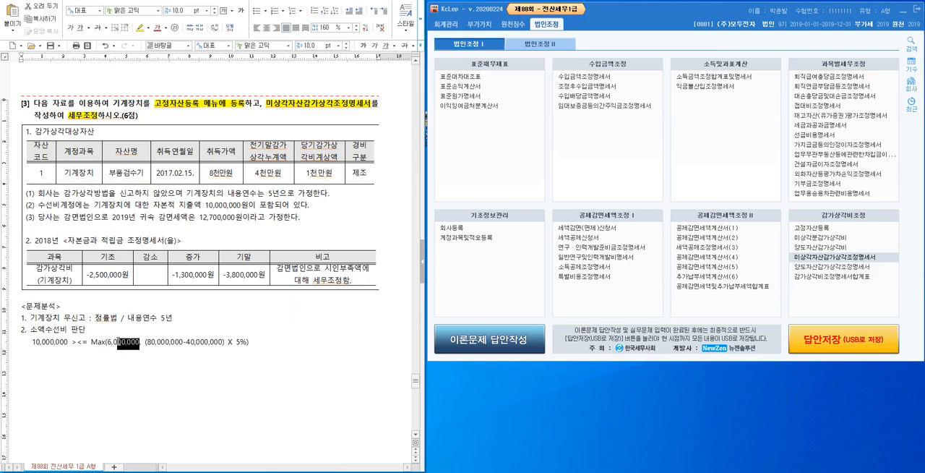
left_click(36, 344)
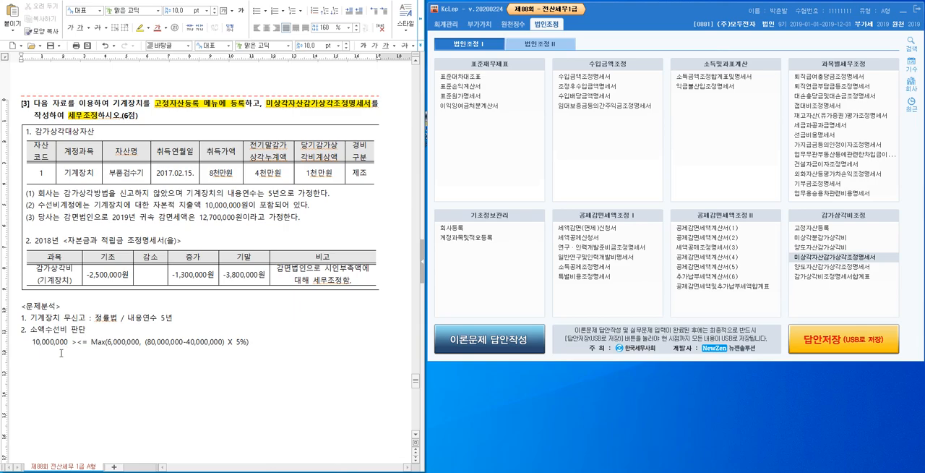
left_click(122, 353)
left_click(201, 342)
left_click_drag(143, 342, 248, 345)
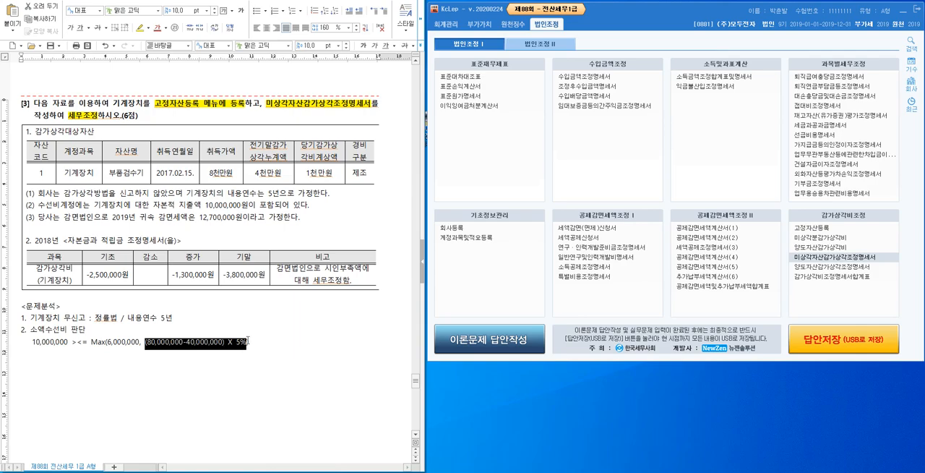
left_click(288, 345)
key("BackSpace")
type("=2,000,000")
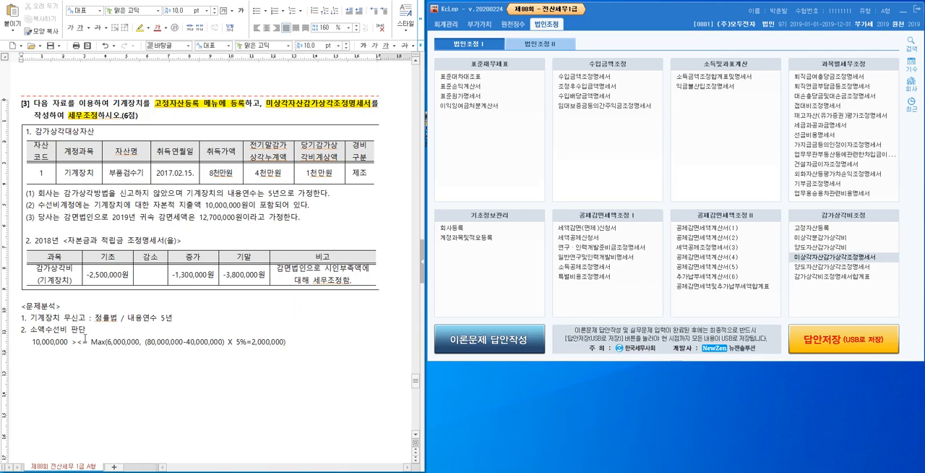
type(")")
Change the comparison sign in the small-repair test to ">=".
left_click(47, 342)
left_click(81, 342)
key("Delete")
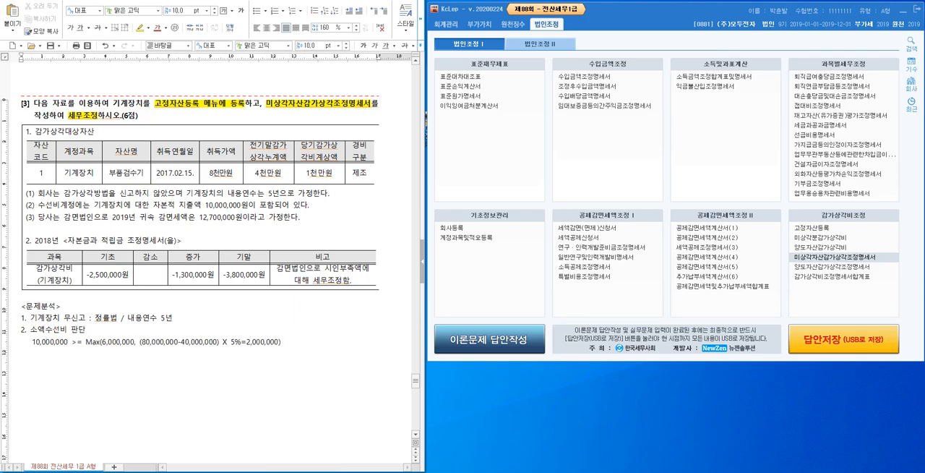
Append the conclusion ": 즉시상각의제" to the item 2 line.
left_click(143, 332)
type(": 즉시상각의제")
key("Return")
Add the item "3. 회사계상 감가상각비 : 결산서상 감가상각비 + 즉시상각의제" and start an indented line below it.
type("3.")
type(" 회")
type("사")
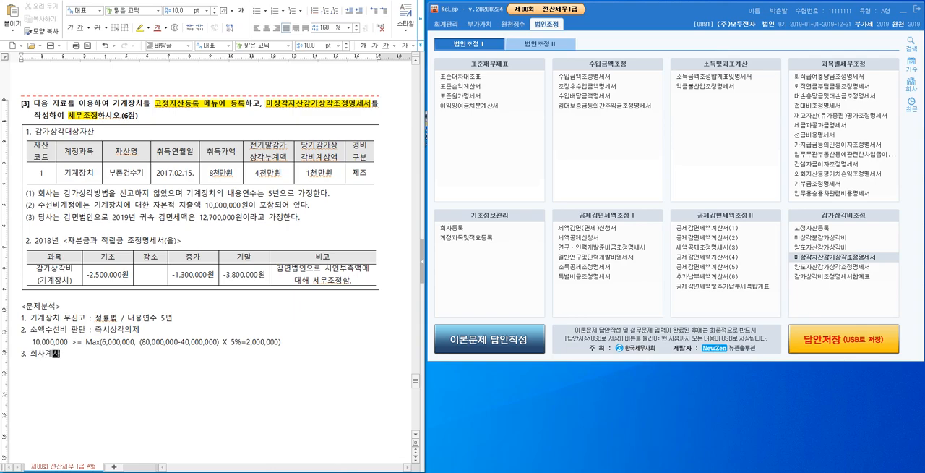
type("계상 감가상각ㅂ : 결사산서상 감가상")
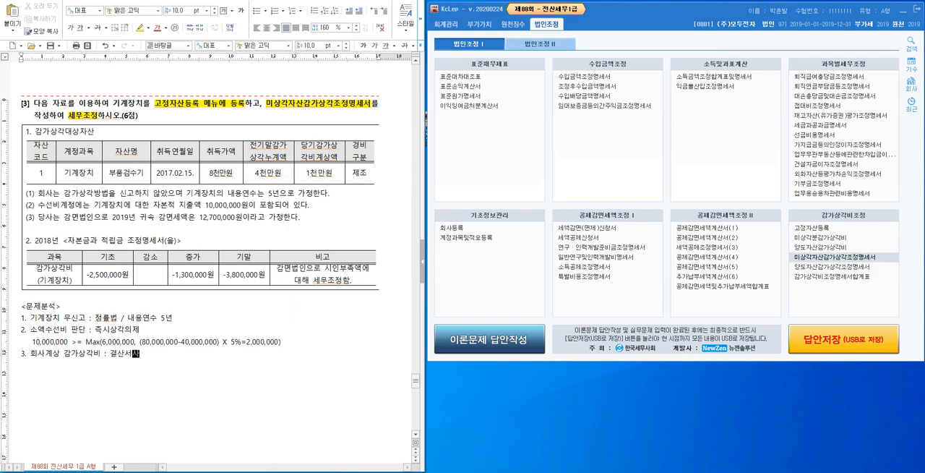
type("각비 + 즉시상각의제")
key("Return")
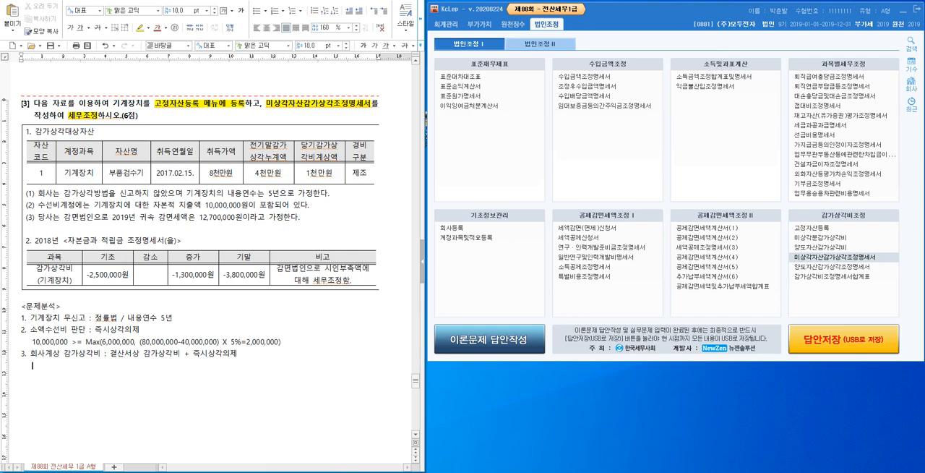
Write the calculation "10,000,000 + 10,000,000 = 20,000,000" under item 3, using the current depreciation and the capital expenditure.
left_click(335, 178)
left_click(58, 376)
type("10,000,000")
left_click_drag(157, 204, 250, 206)
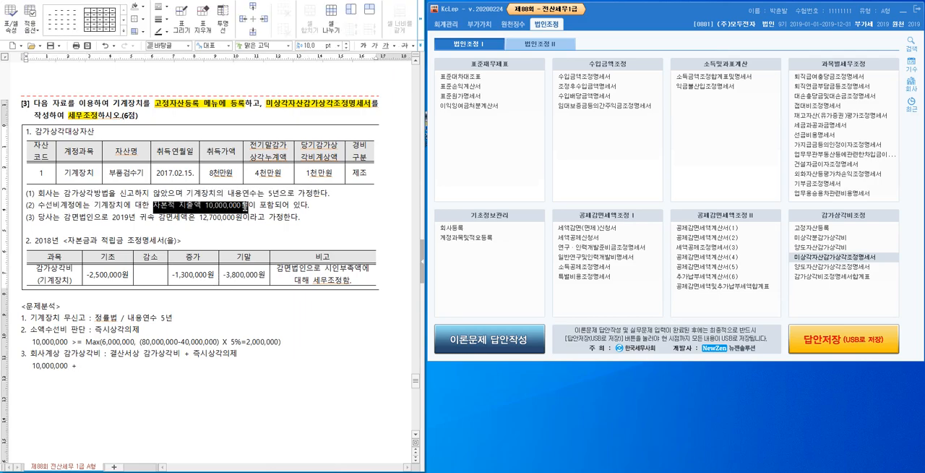
left_click(88, 369)
type("10,000,000")
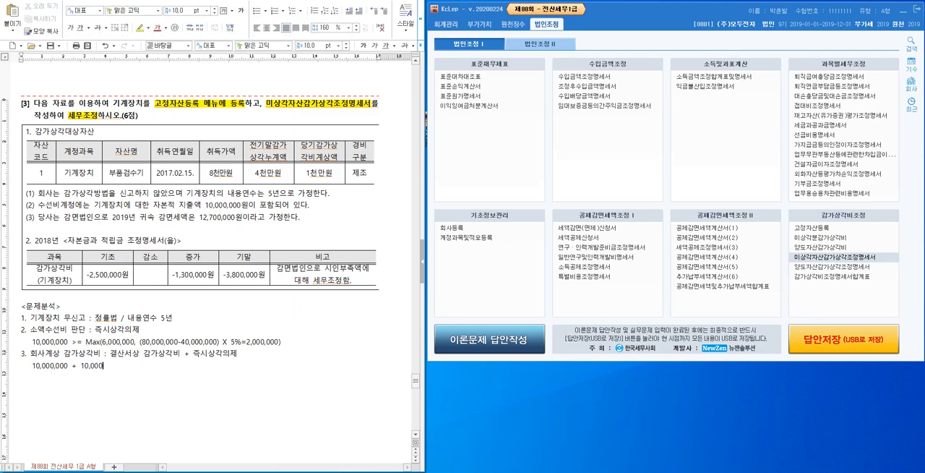
type(" = 20,000,000")
left_click(116, 318)
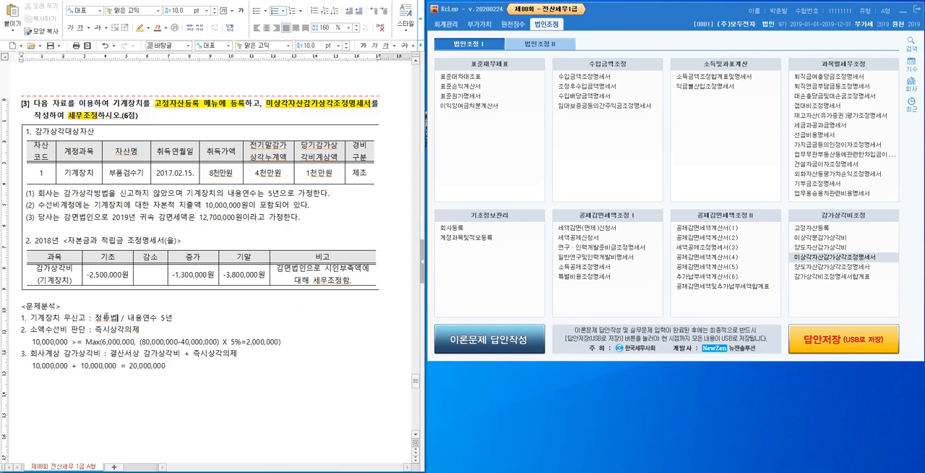
left_click(69, 329)
left_click_drag(181, 353, 107, 355)
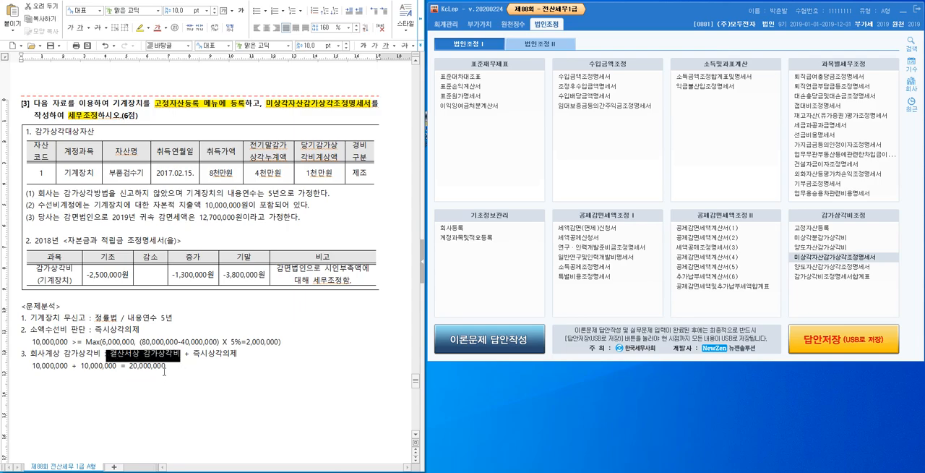
left_click(249, 352)
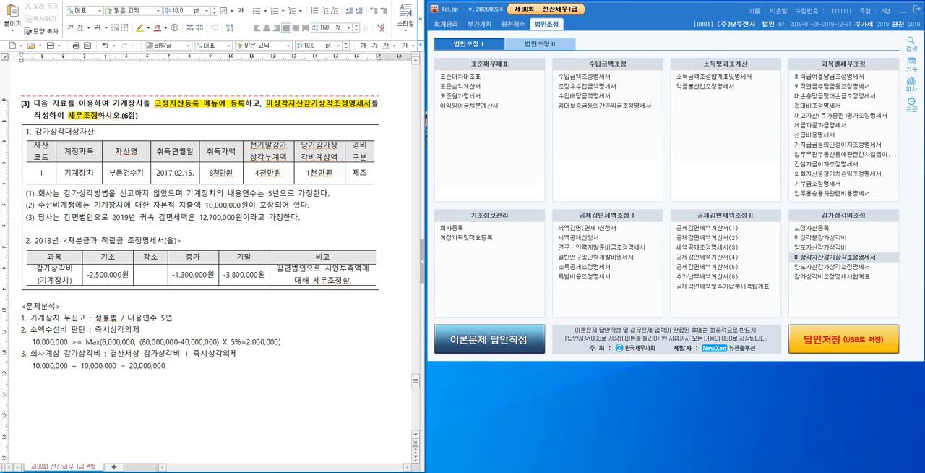
Add the item "4. 세법상 상각범위액 : (세법상 기초 미상각잔액 + 자본적지출) X 상각률" below item 3 and start a line under it.
type("4. 세법상 상각범위액")
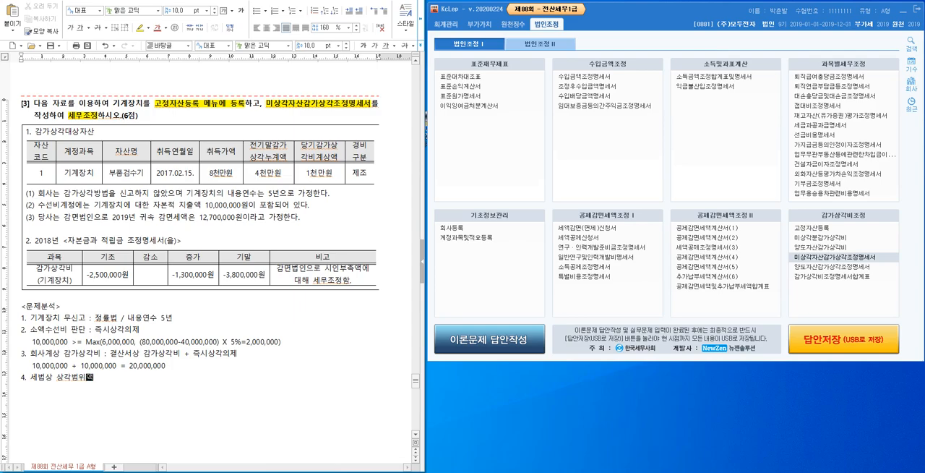
type(": (세법상 기준")
type(" 미상각잔액 + 자본적ㅈ")
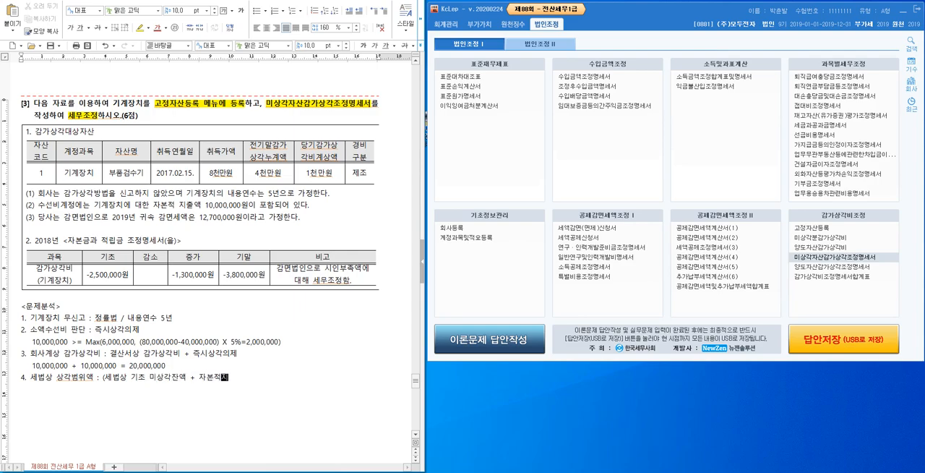
type("ㅣ")
type("출)")
type(" X 상각")
type("률")
key("Return")
Write the formula line "기초 재무상태표상 취득가액 – 기초 재무상태표상 감가상각누계액 + 전기이월 상각부인액" under item 4.
type("기초")
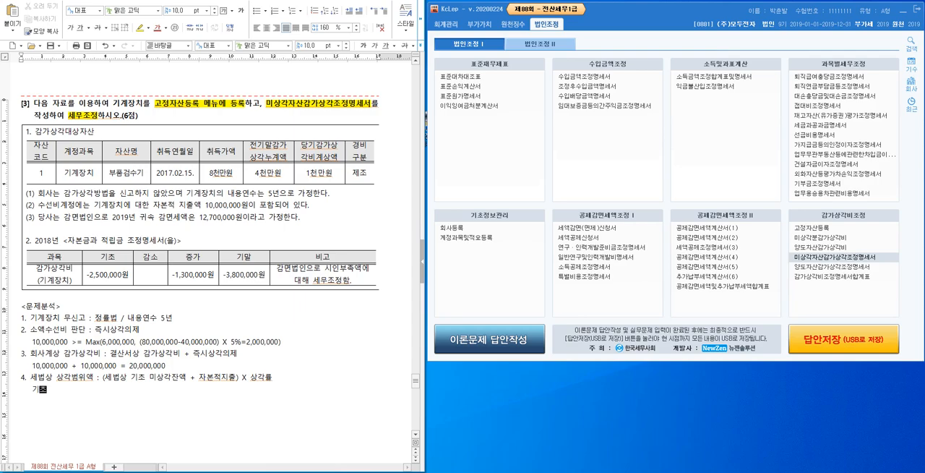
type(" 재무사태표상 취득가액 -")
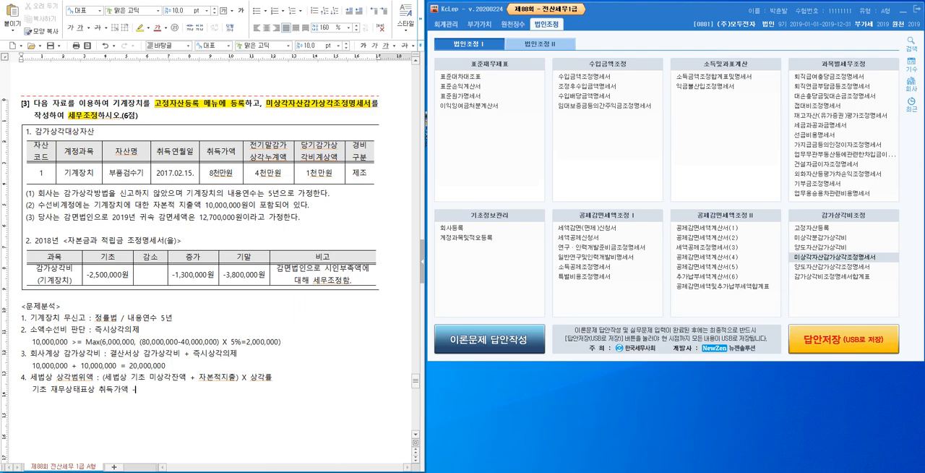
type("기초 재무상태표상 감가상")
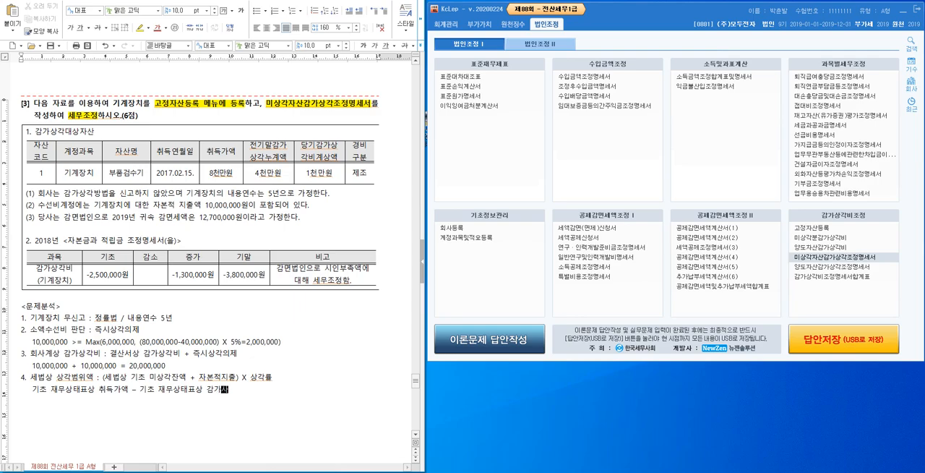
type("각누계액 ")
type("+ 전기말")
type("월 상각부")
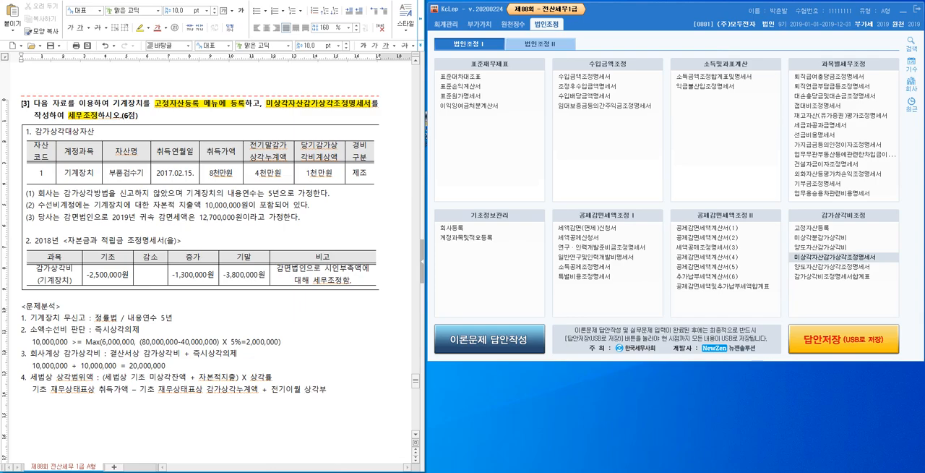
type("인ㅇㅐㄱ")
key("Return")
Continue the formula on a second line with "+ 당기 발생 자본적 지출 + 당기 즉시상각의제 – 감가상각의제누계액".
type("+")
type(" ㄷㅏㅇㄱㅣ ")
type("ㅂㅏㄹㅅㅐㅇ ㅈㅏㅂㅗㄴㅈㅓㄱ")
type(" ㅈㅣㅊㅜㄹ +")
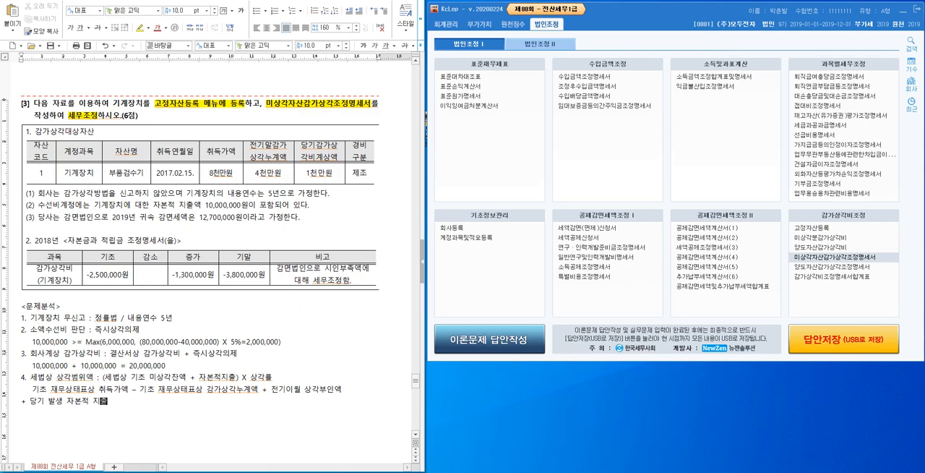
type(" ㄷㅏㅇㄱㅣ ㅈㅡㄱㅅㅣㅅㅏㅇㄱㅏㄱㅇㅐㄱㅔ -")
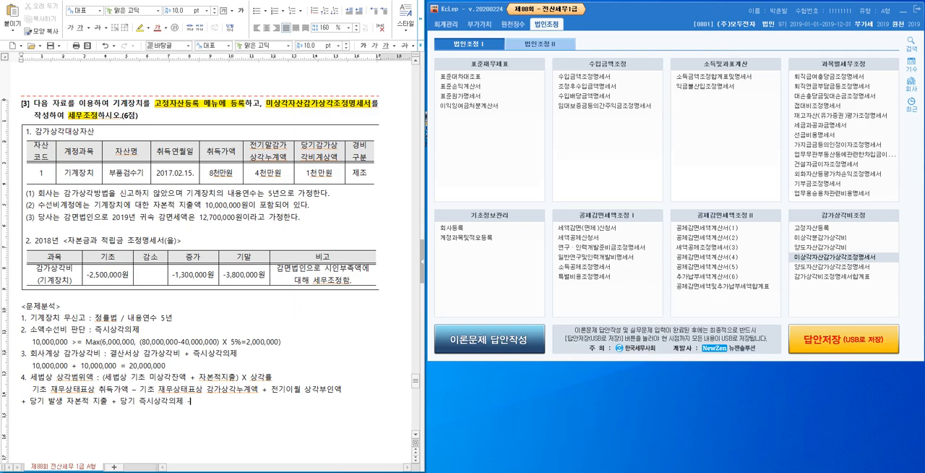
type(" ㄱㅏㅁㄱㅏㅅㅏㅇㄱㅏㄱㅂㅣㅈㅔㄴㅜㄱㅖㅇㅐㄱ")
key("Return")
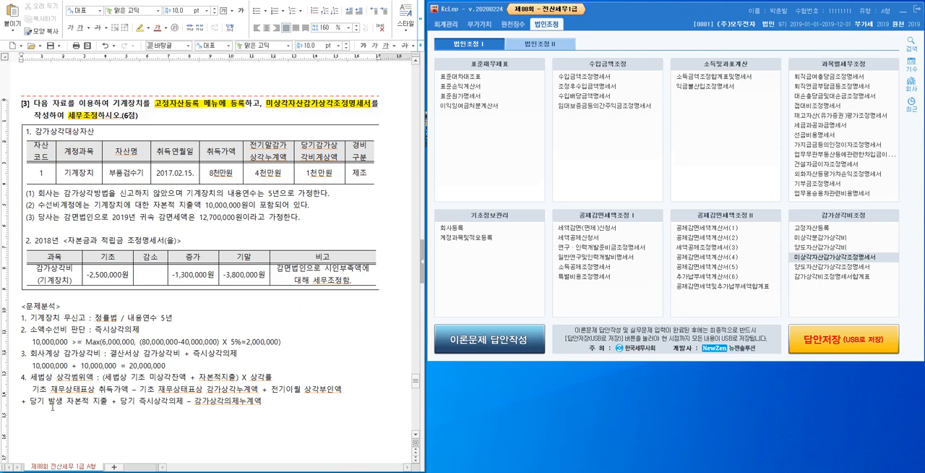
Begin the numeric calculation below the formula with "80,000,000 – 40,000,000 +".
type("80,000,000")
type("- 40,000,000")
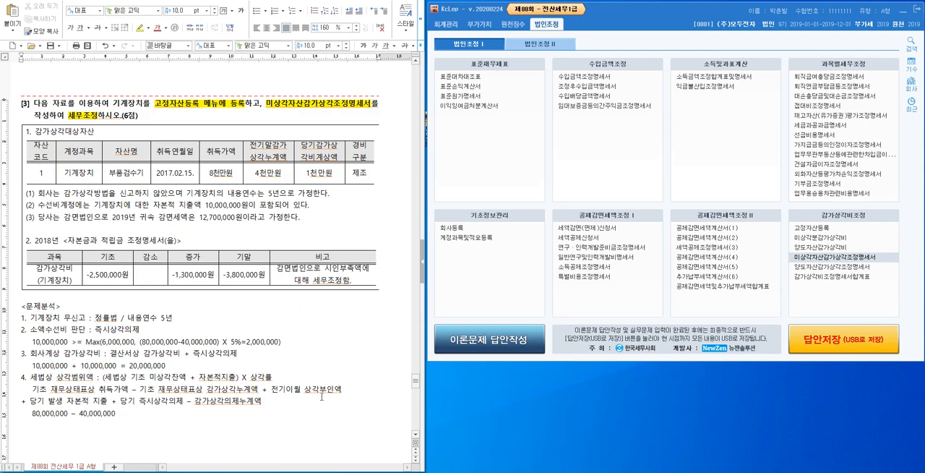
type("+")
Examine the depreciation amounts in the 2018 reserve statement table and the 감면법인 condition in note (3).
left_click(110, 274)
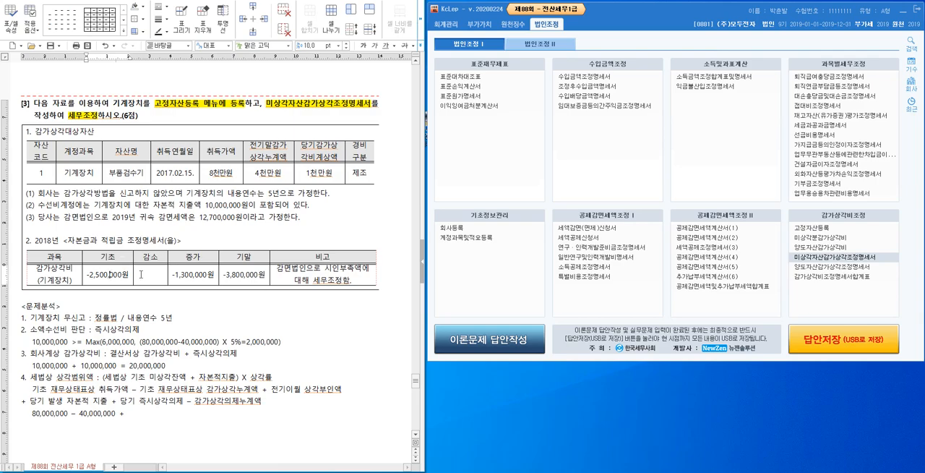
left_click(189, 275)
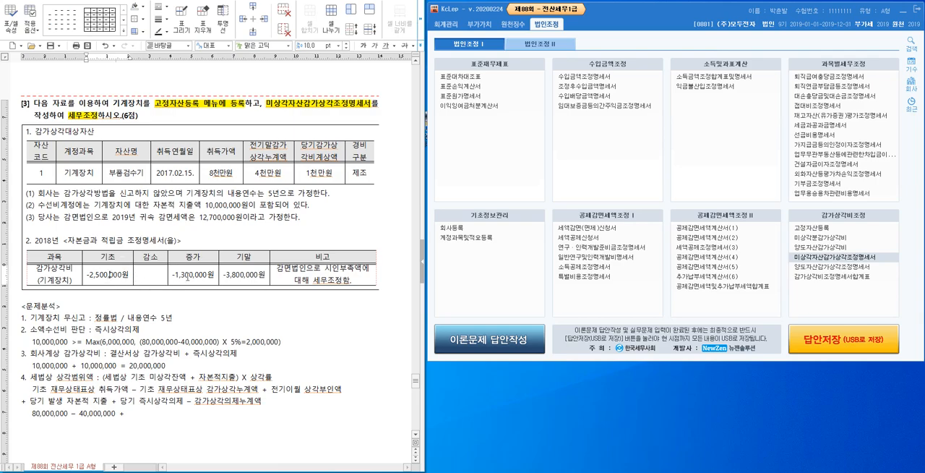
left_click(252, 276)
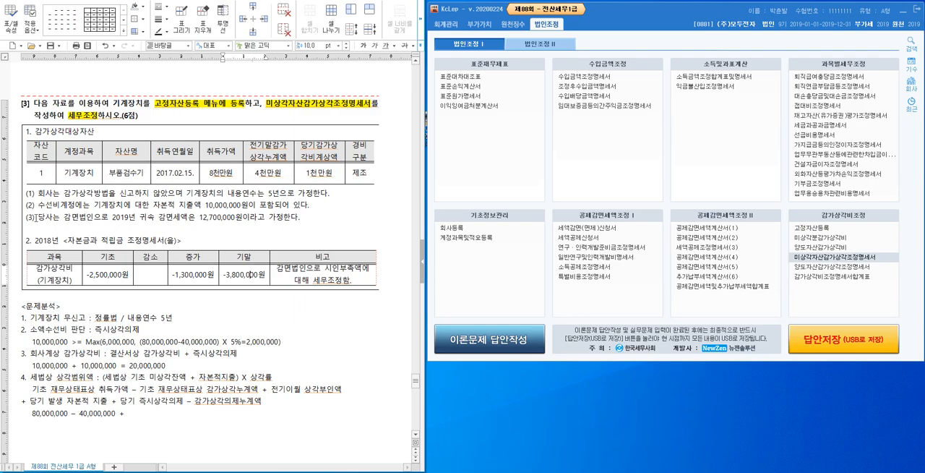
left_click_drag(34, 217, 101, 218)
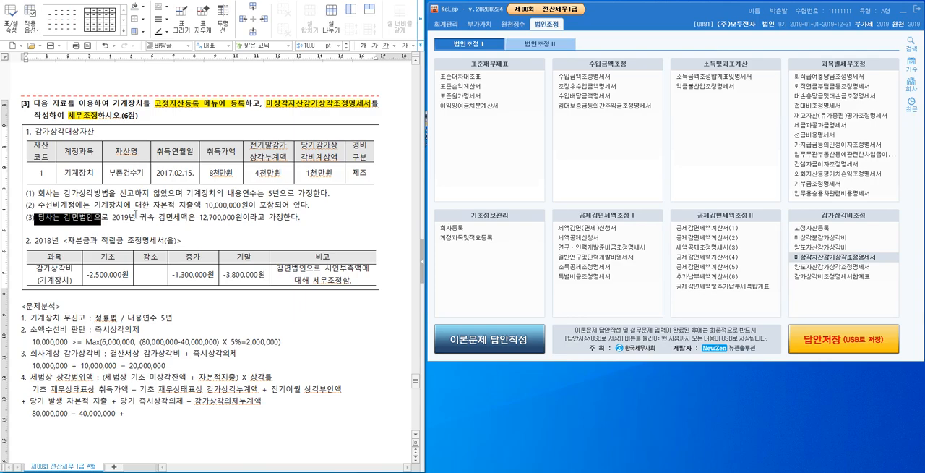
left_click(105, 224)
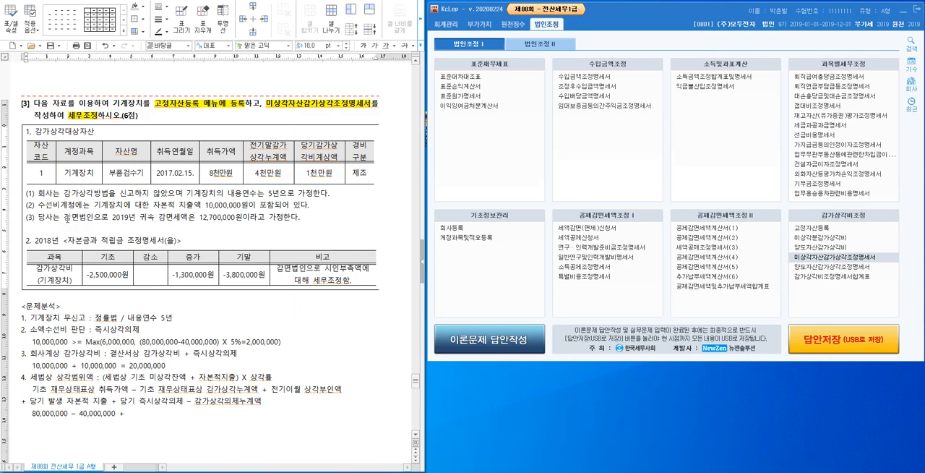
left_click_drag(65, 218, 93, 219)
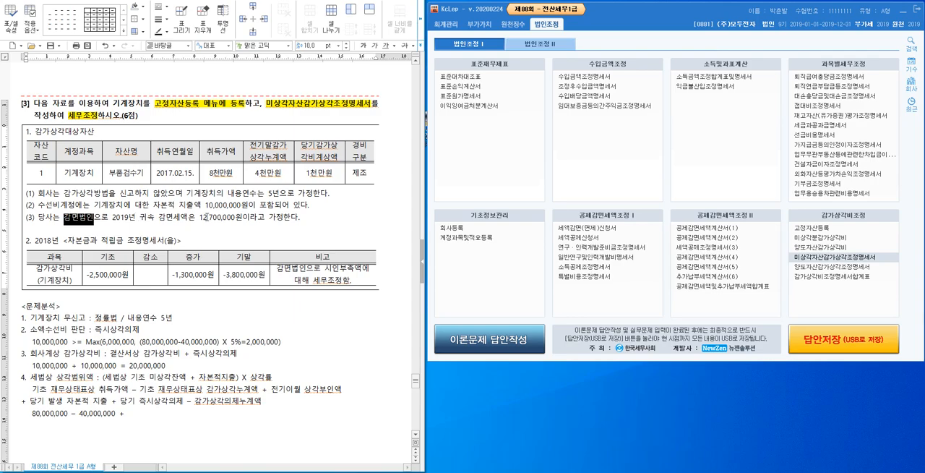
left_click(255, 275)
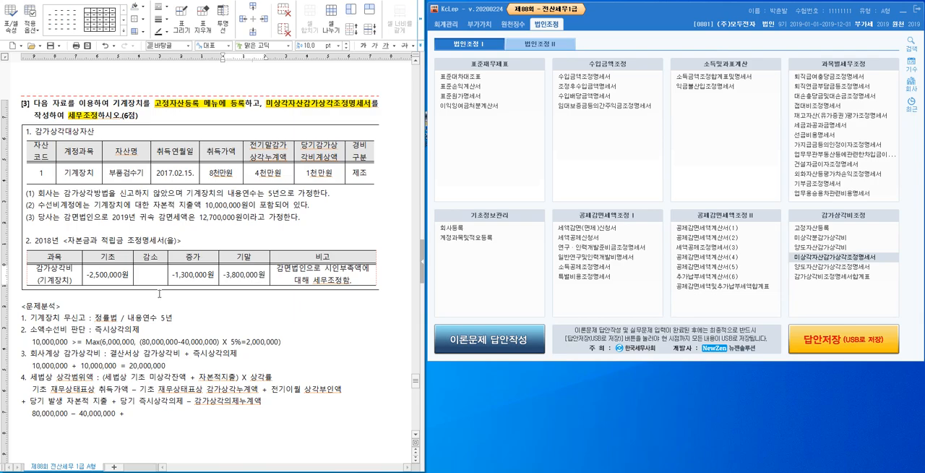
left_click(124, 275)
left_click(240, 275)
left_click(304, 388)
Extend the item 4 calculation with "0 + 0 + 10,000,000", checking the capital expenditure in note (2).
left_click(150, 415)
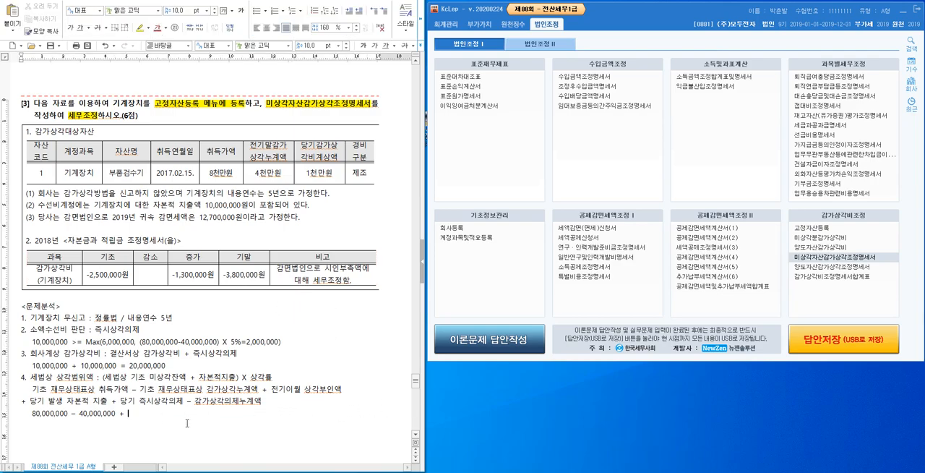
type("0 + 0 + 0")
left_click_drag(154, 206, 248, 206)
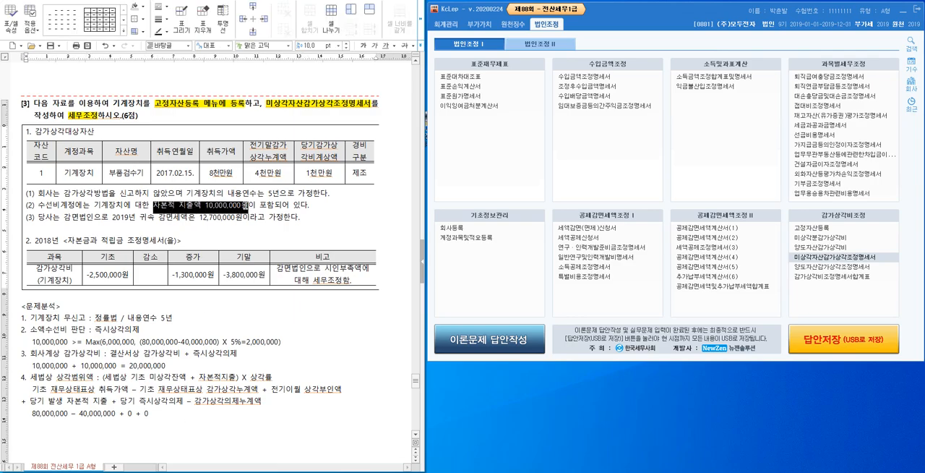
left_click(68, 205)
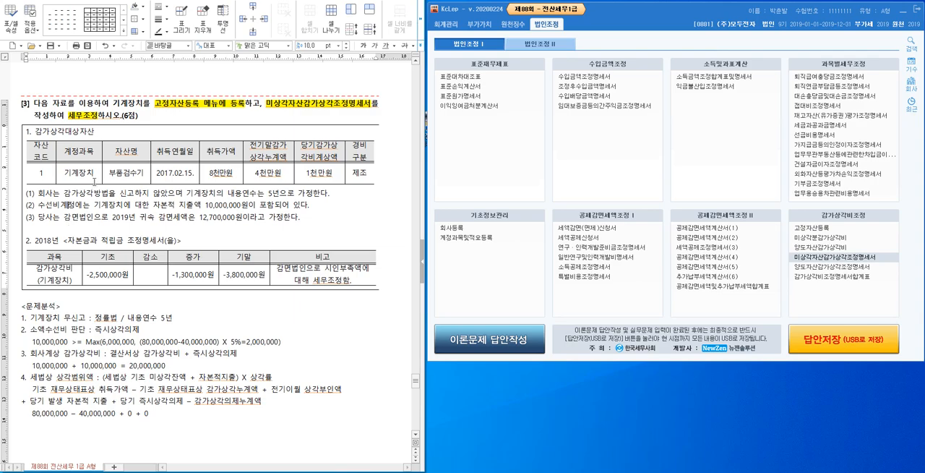
left_click(76, 338)
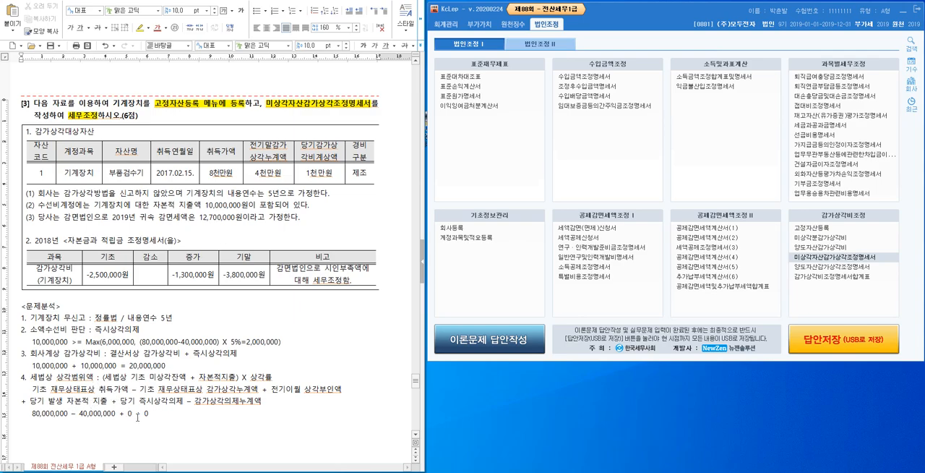
type("+")
left_click(92, 402)
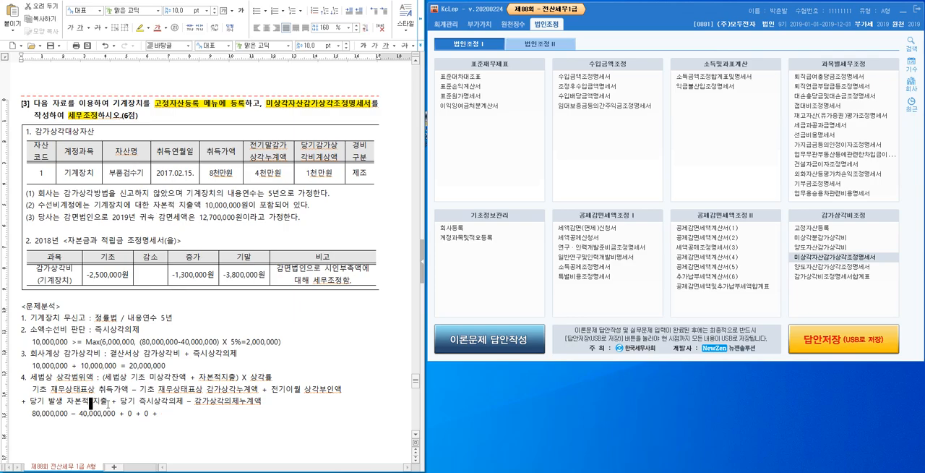
left_click(205, 356)
left_click(175, 416)
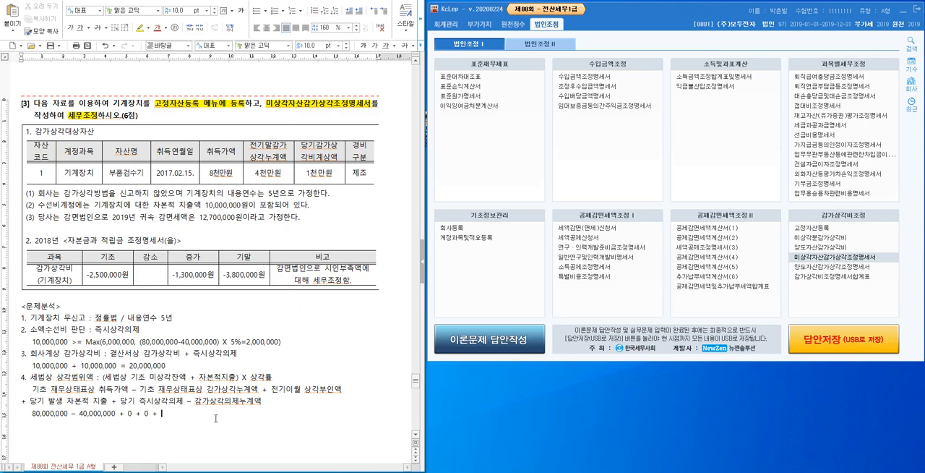
type("10,000,000")
Complete the calculation with "– 3,800,000 = 46,200,000 X 0.451", taking the deduction from the table's closing balance.
left_click(251, 275)
key("Left")
key("Left")
key("Left")
key("Left")
key("Left")
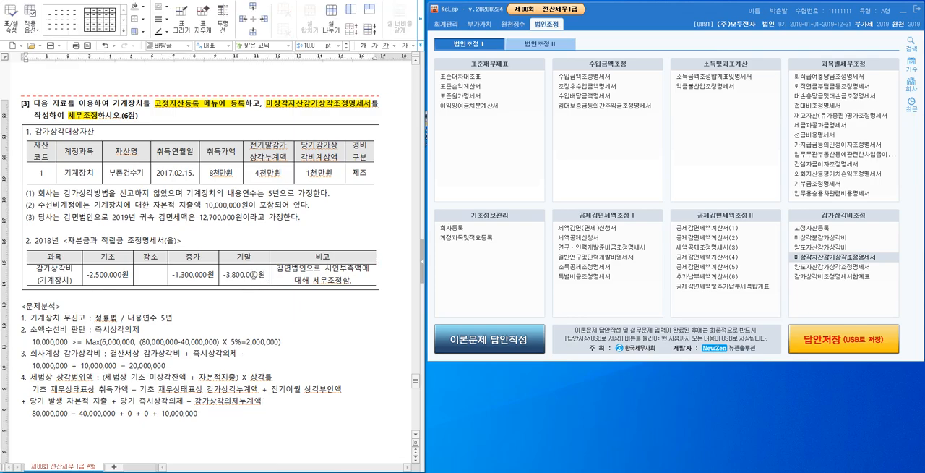
left_click(240, 418)
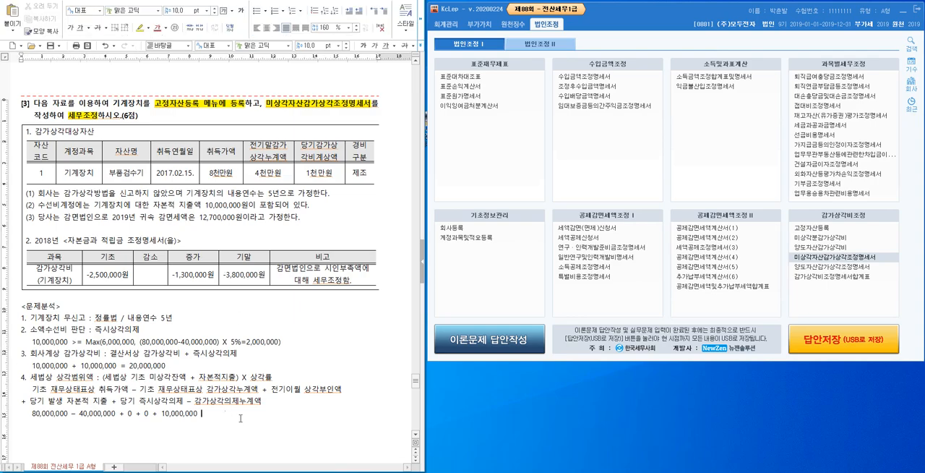
type("3,800,000 =")
type("46,200,000 X")
type("0.451")
Write the result "= 20,836,200원" on a new line below the item 4 calculation.
key("Return")
type("= 20.836,2")
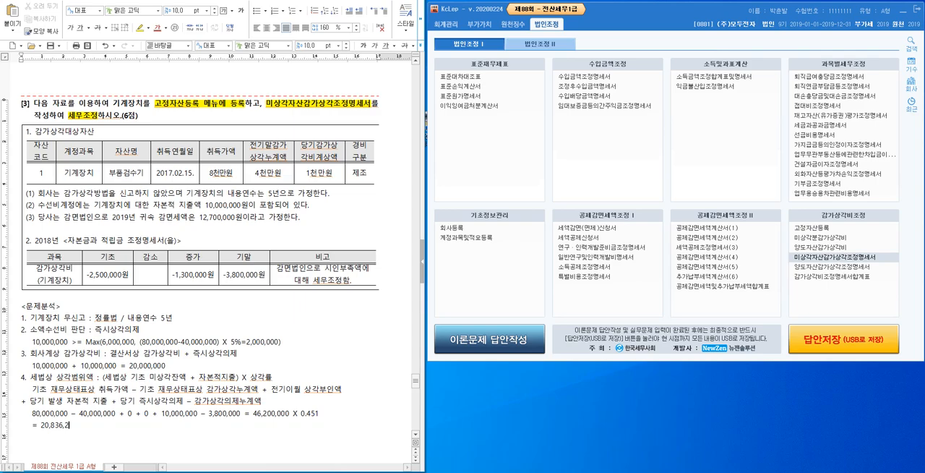
type("00ㅇㅝㄴ")
Highlight "회사계상 감가상각비" and its result "20,000,000" in item 3 in yellow.
scroll(274, 377, "down", 3)
left_click(26, 286)
left_click_drag(31, 286, 101, 287)
left_click(139, 27)
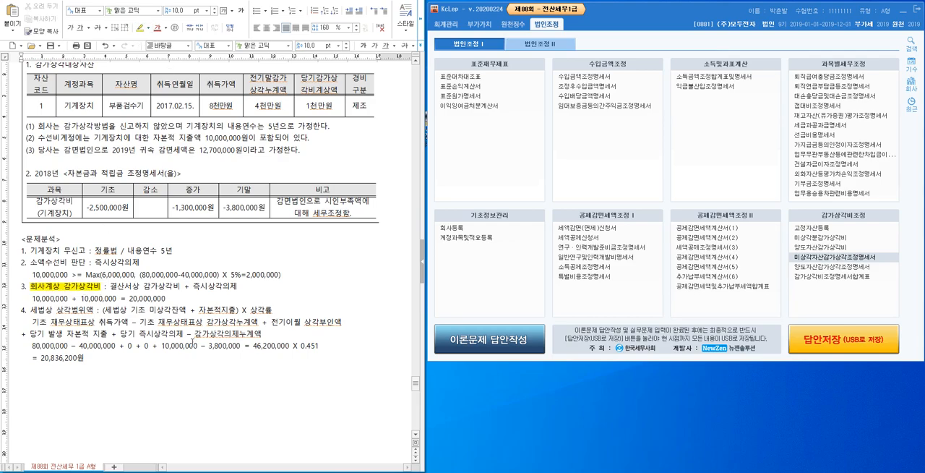
left_click_drag(130, 299, 168, 299)
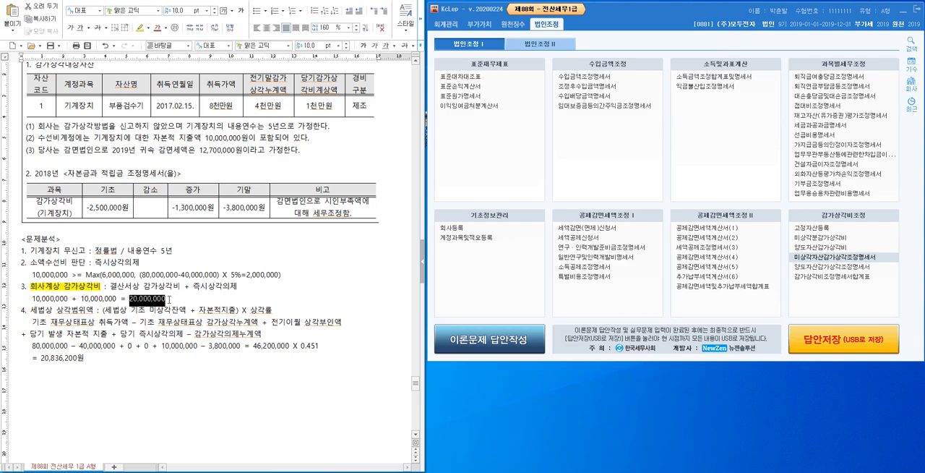
left_click(141, 32)
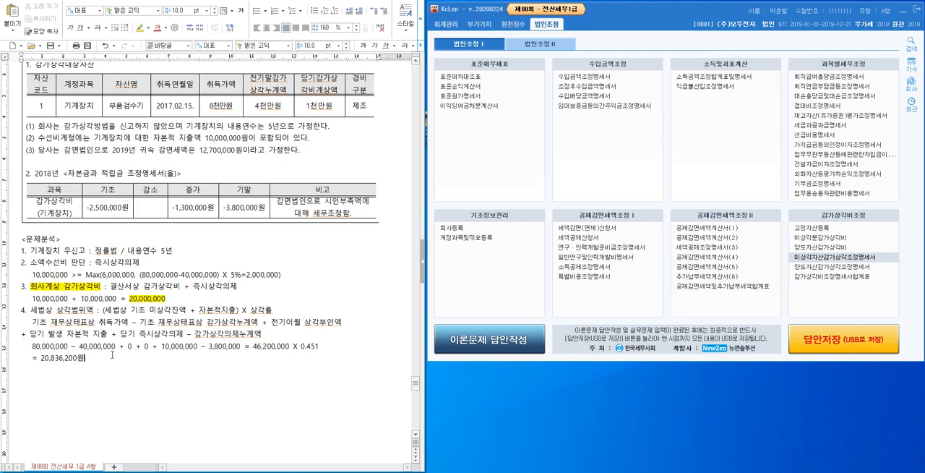
Highlight "세법상 상각범위액" and its result "20,836,200원" in item 4 in light orange.
left_click_drag(28, 312, 101, 313)
left_click(149, 27)
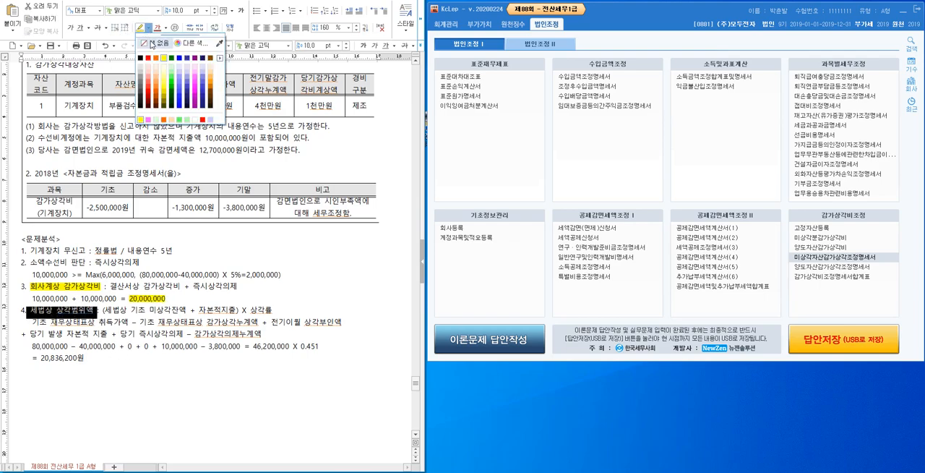
left_click(210, 69)
left_click_drag(41, 357, 85, 358)
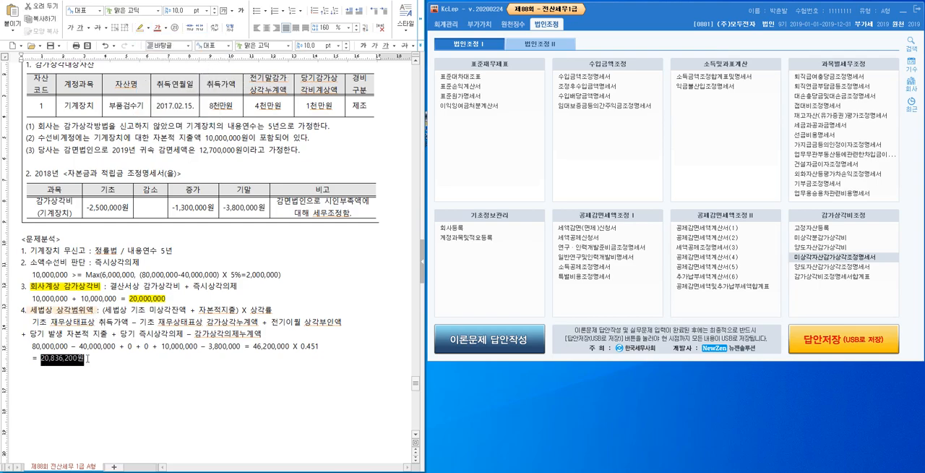
left_click(147, 33)
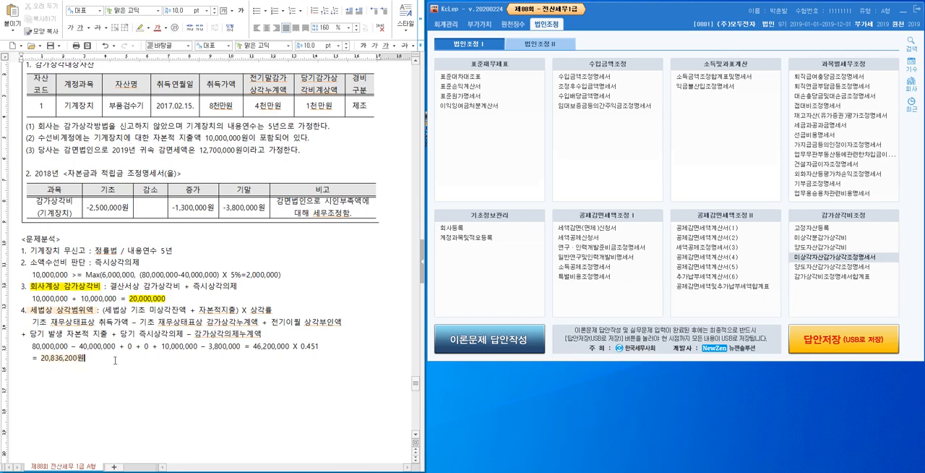
Add item 5 below the result: "5. 시인부족액(한도미달액) : 20,836,200 – 20,000,000 = 836,200원".
key("Return")
type("5. 시인부족액(한도미달액")
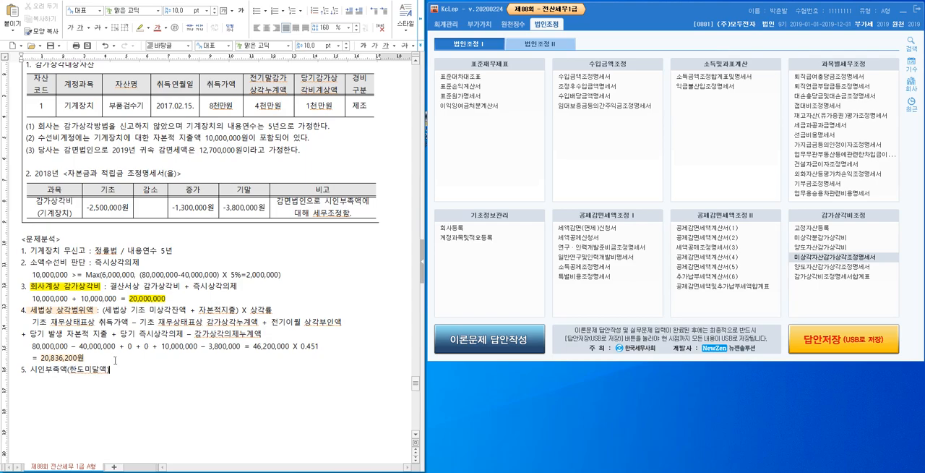
type(") : 20,836,200 - 20,000,000 = 836,200")
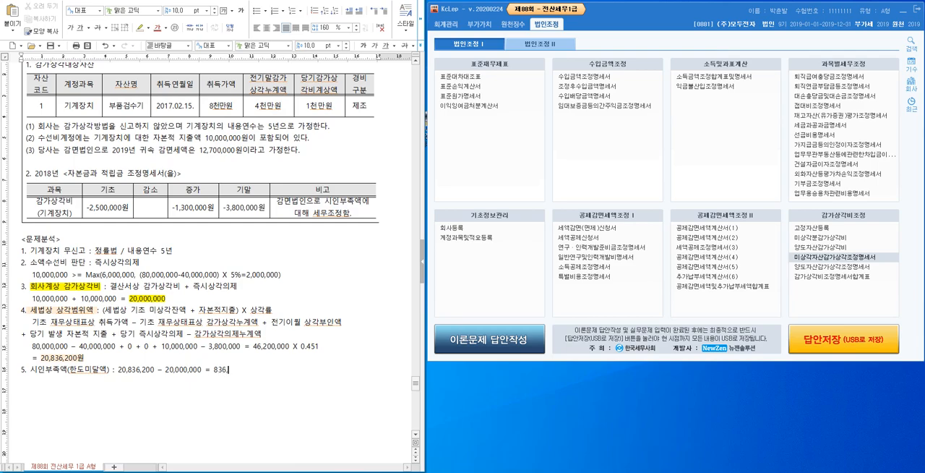
type("원")
Add item 6 on a new line: "6. 세무조정 : 손금산입 836,200 (-유보)".
key("Return")
type("6. 세무조정 : 손")
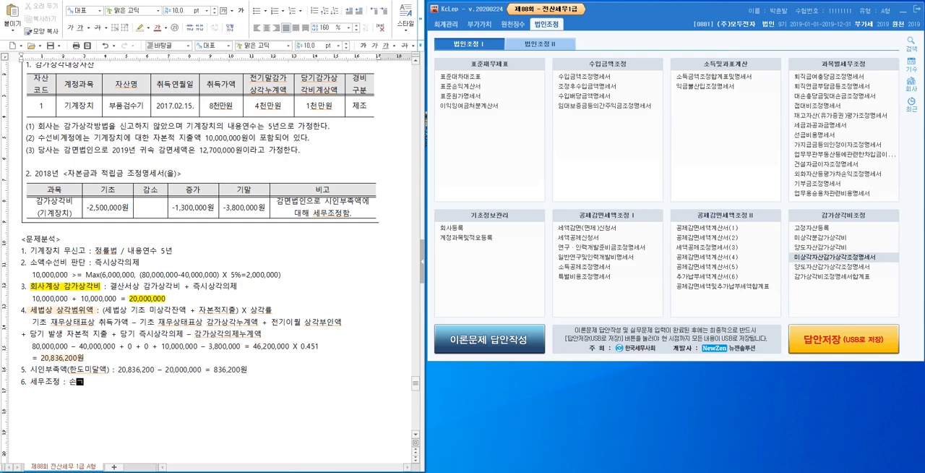
type("금산입 836,200 (-유보)")
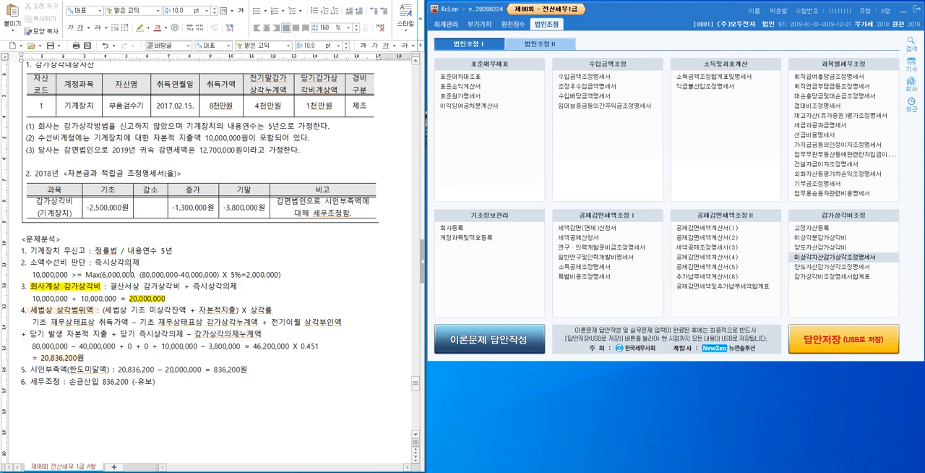
scroll(206, 153, "up", 1)
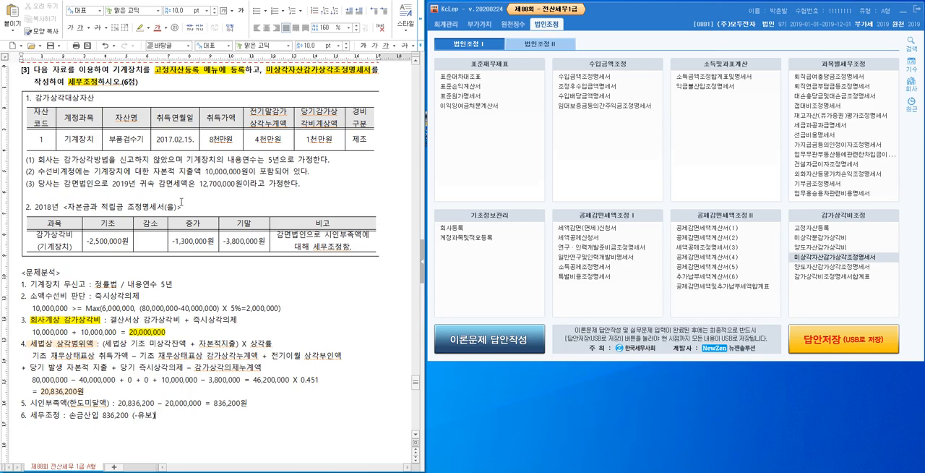
left_click_drag(22, 273, 253, 417)
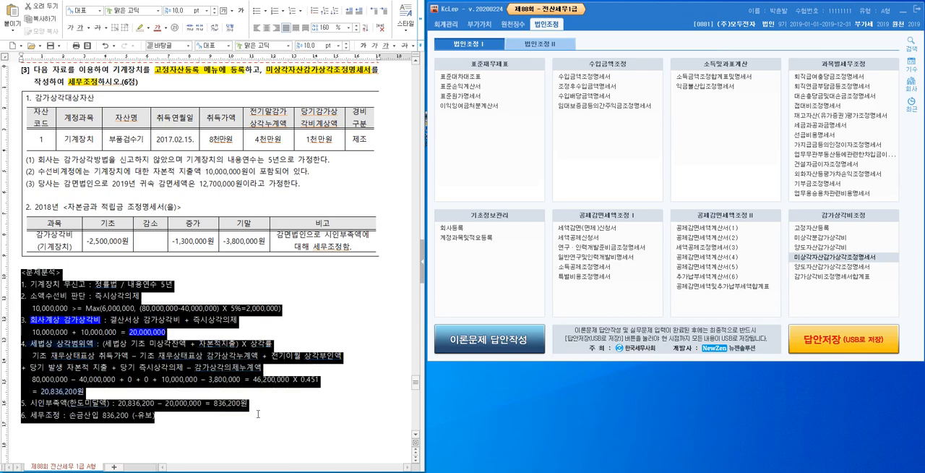
left_click(253, 417)
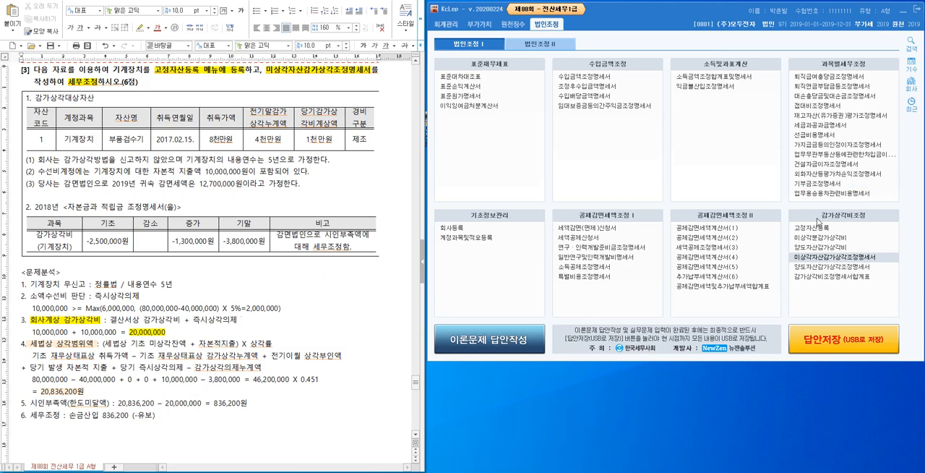
Switch to KcLep, open the fixed asset register (고정자산등록) and set the asset account to 기계장치 (0206).
left_click(823, 229)
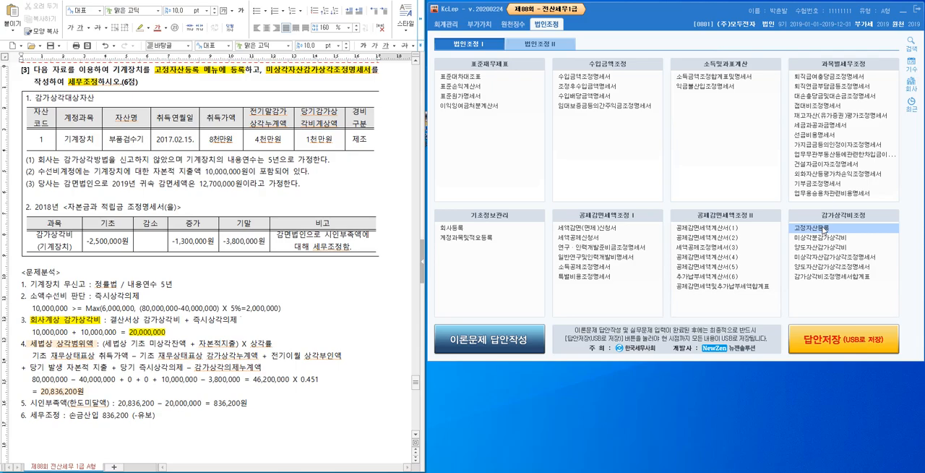
left_click_drag(0, 85, 714, 13)
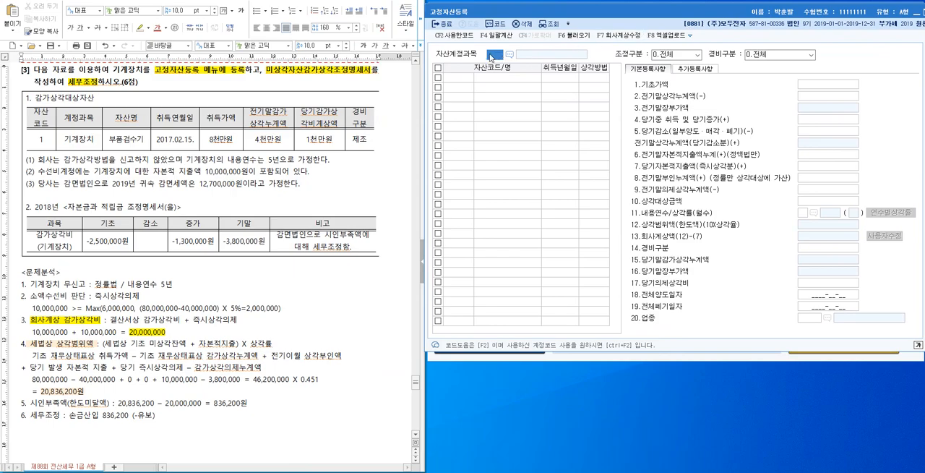
key("Return")
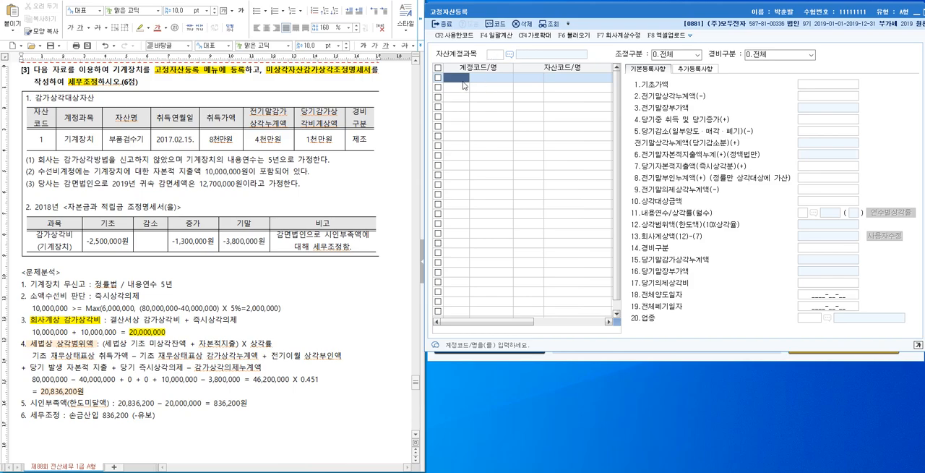
left_click(510, 54)
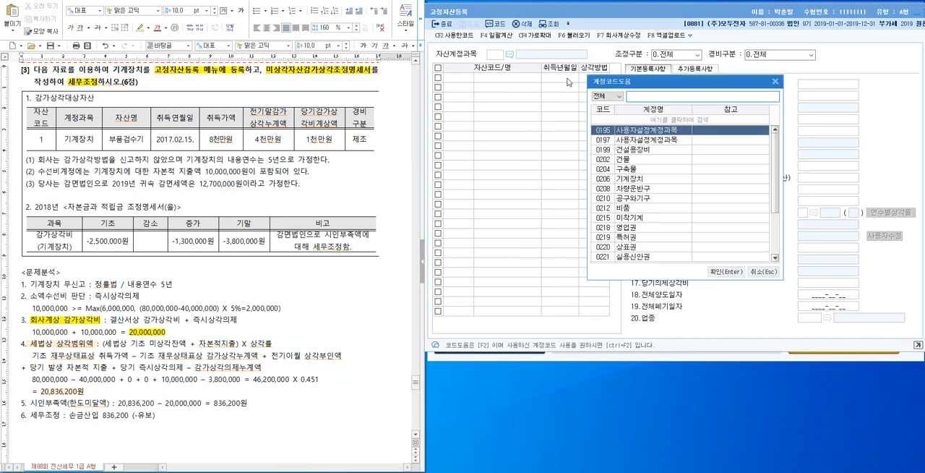
type("기계장")
key("Return")
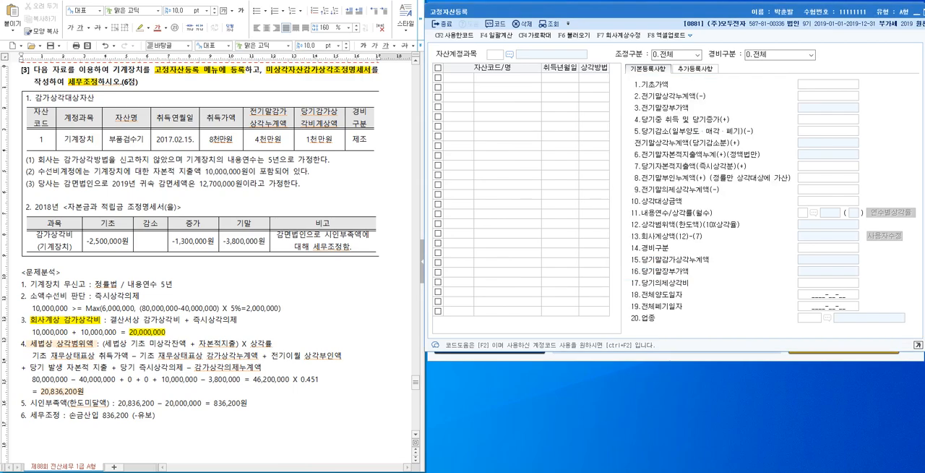
Add asset code 000001 named 부품검수기 with acquisition date 2017-02-15.
type("1")
key("Return")
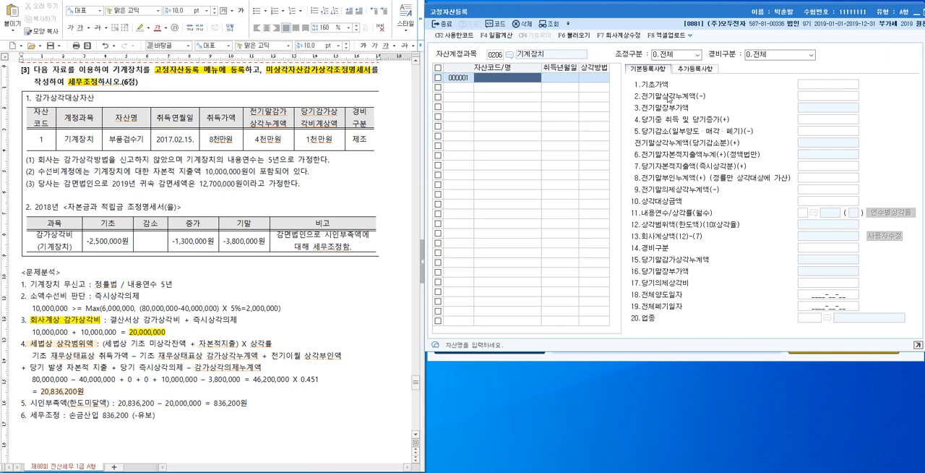
type("기계ㅈ")
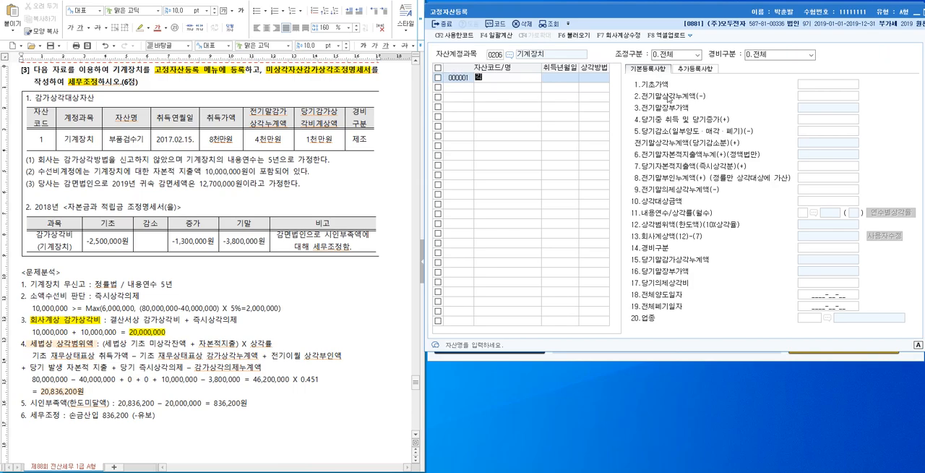
key("BackSpace")
key("BackSpace")
key("BackSpace")
type("부품검수기")
key("Return")
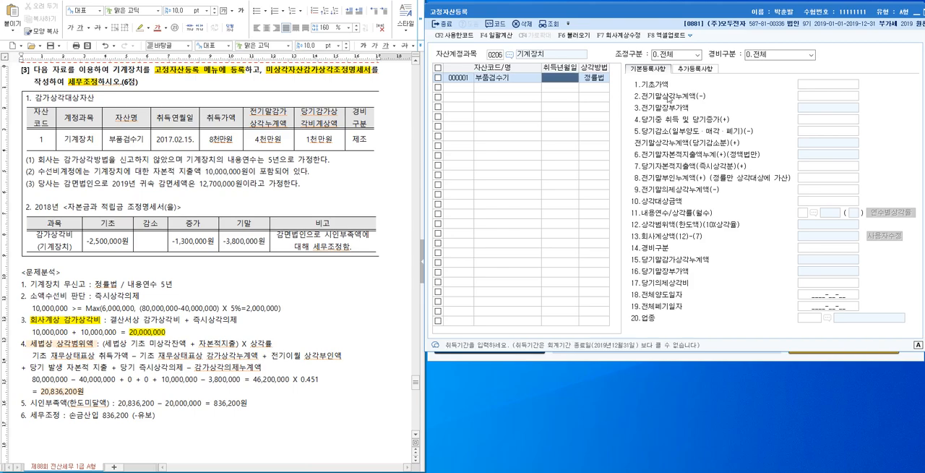
type("2017-02-15")
key("Return")
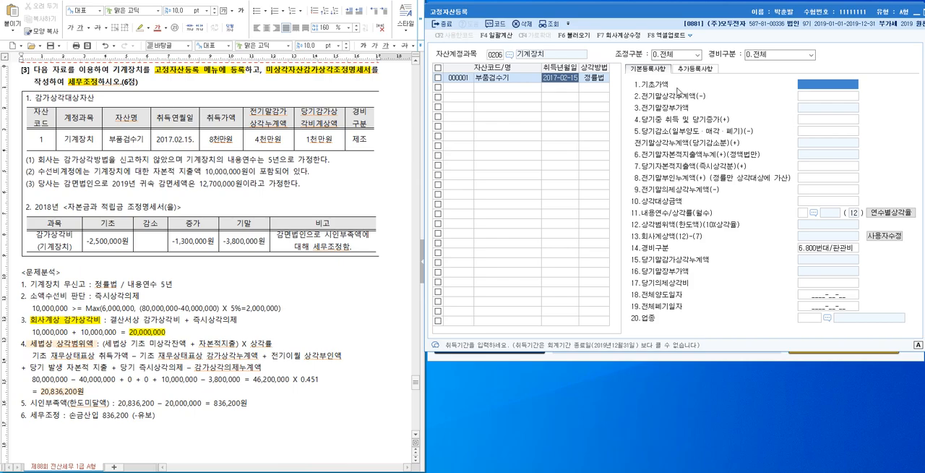
Set the asset's 기초가액 to 80,000,000 and 전기말상각누계액 to 40,000,000.
type("80000000")
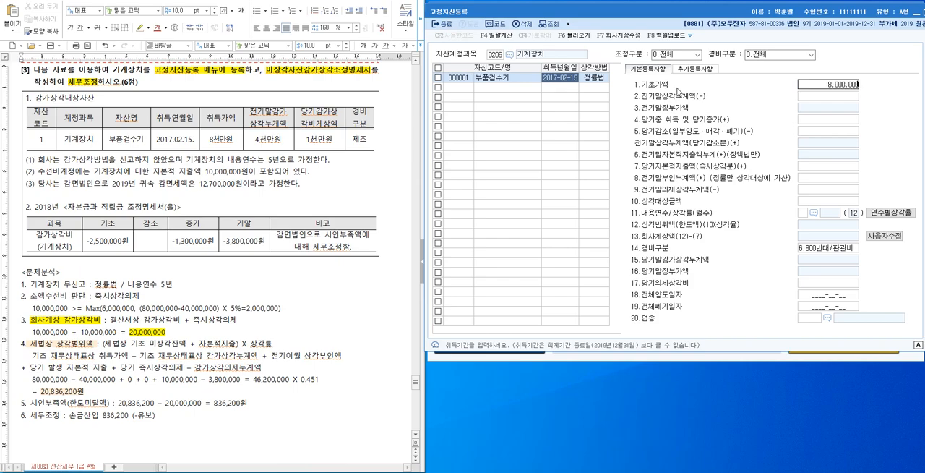
key("Return")
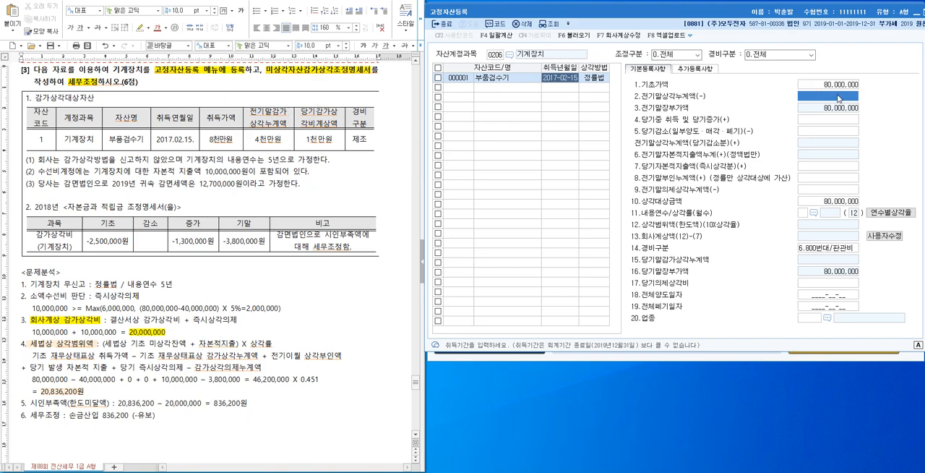
type("40000000")
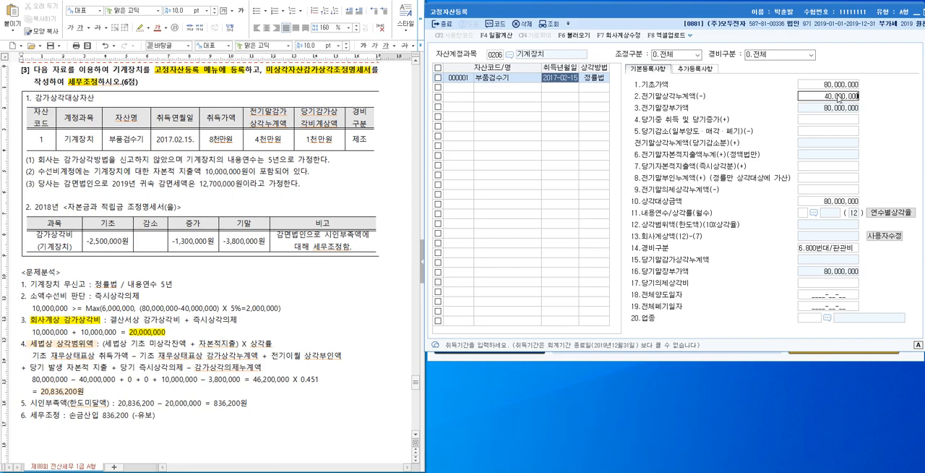
key("Return")
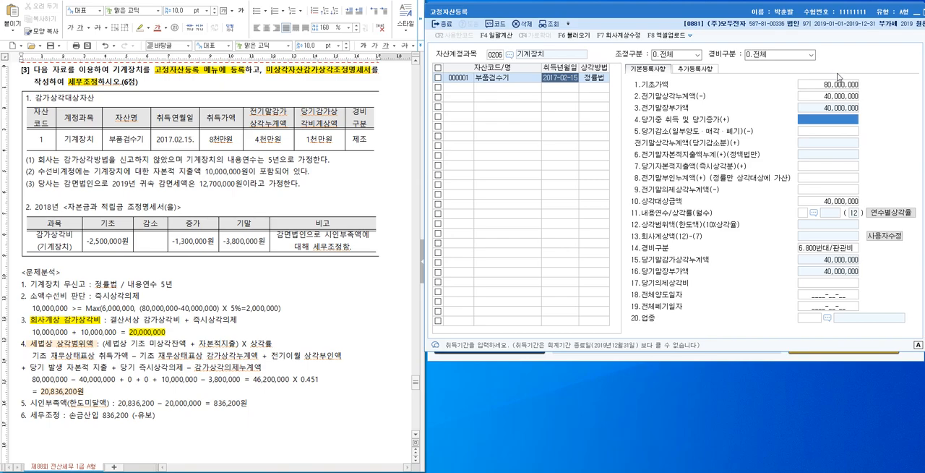
Enter 10,000,000 as the asset's 당기자본적지출액(즉시상각분).
left_click_drag(242, 322, 189, 322)
left_click(241, 323)
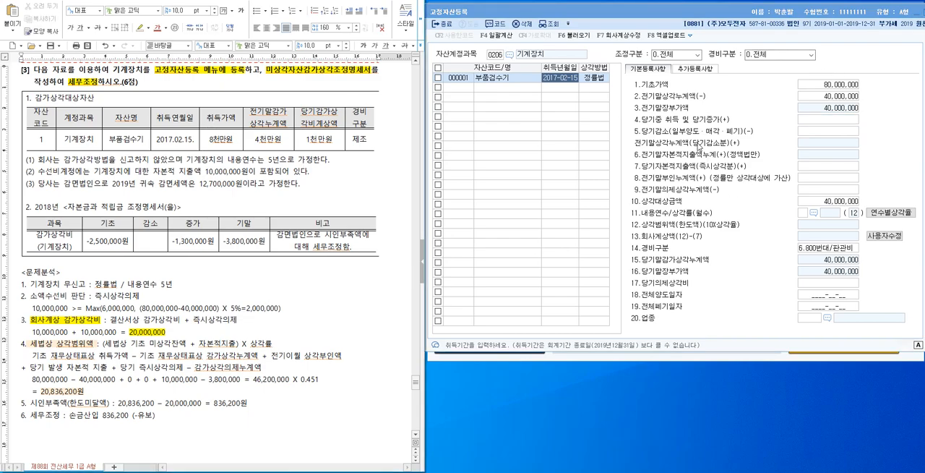
left_click(816, 133)
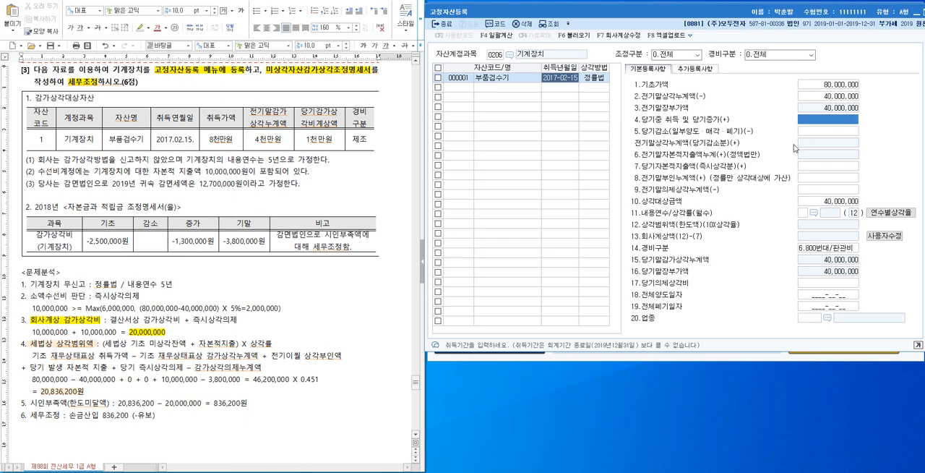
left_click(813, 168)
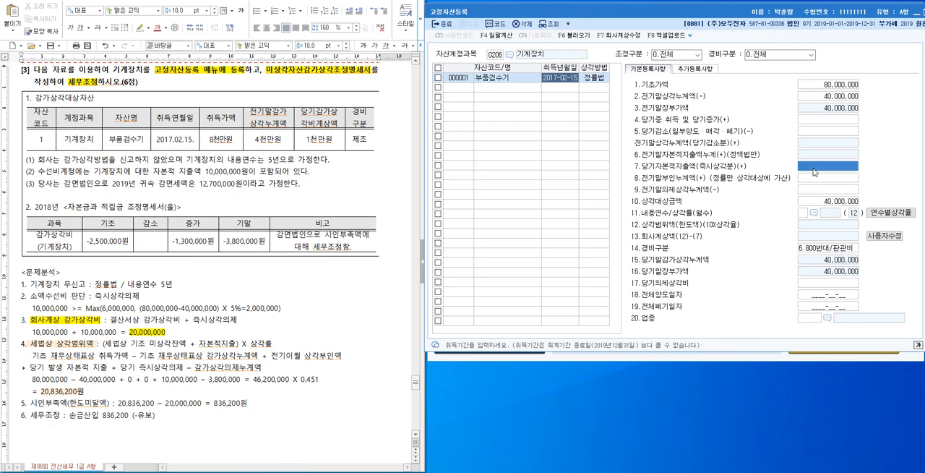
type("10,000,000")
key("Return")
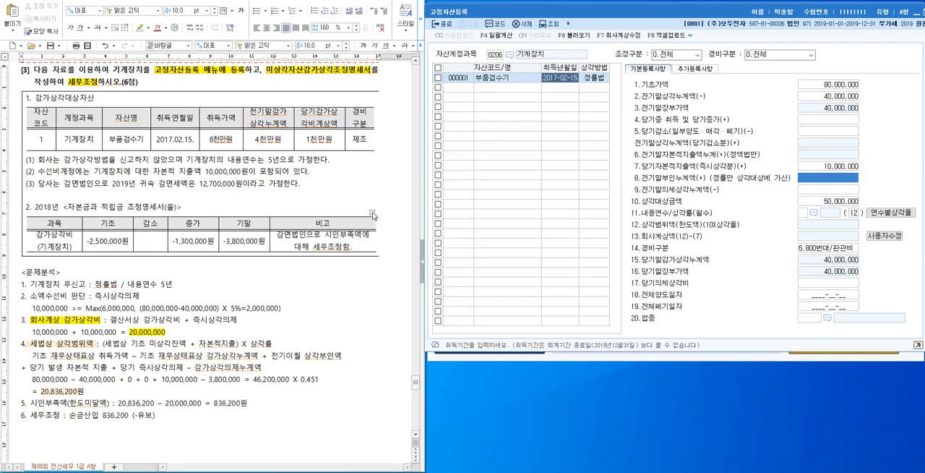
Enter 3,800,000 as the asset's 전기말의제상각누계액, following the closing balance in the question's table.
left_click(229, 245)
left_click(842, 189)
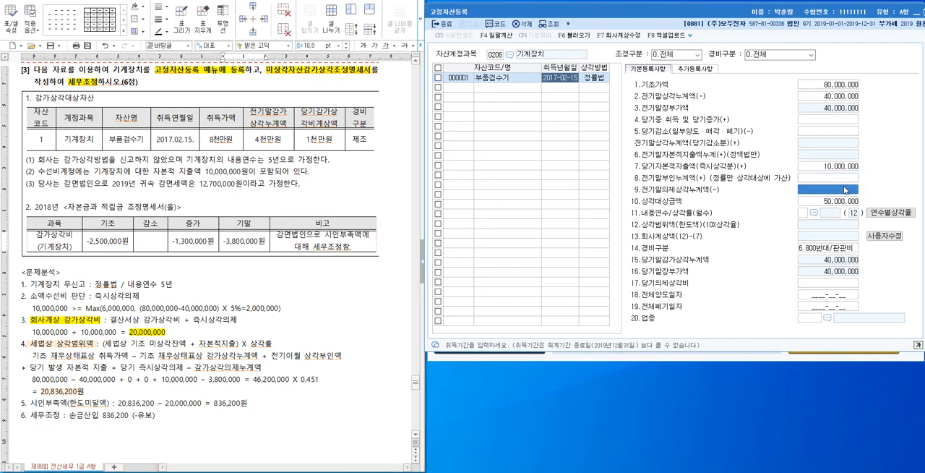
type("3800000")
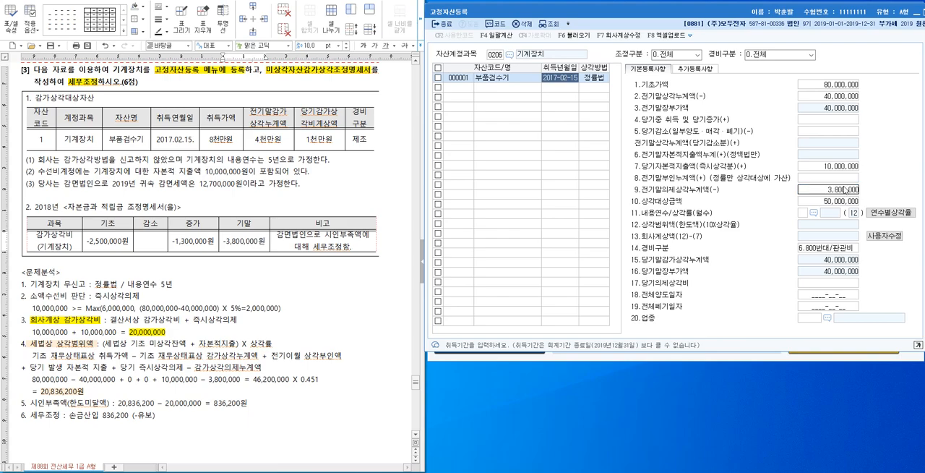
key("Return")
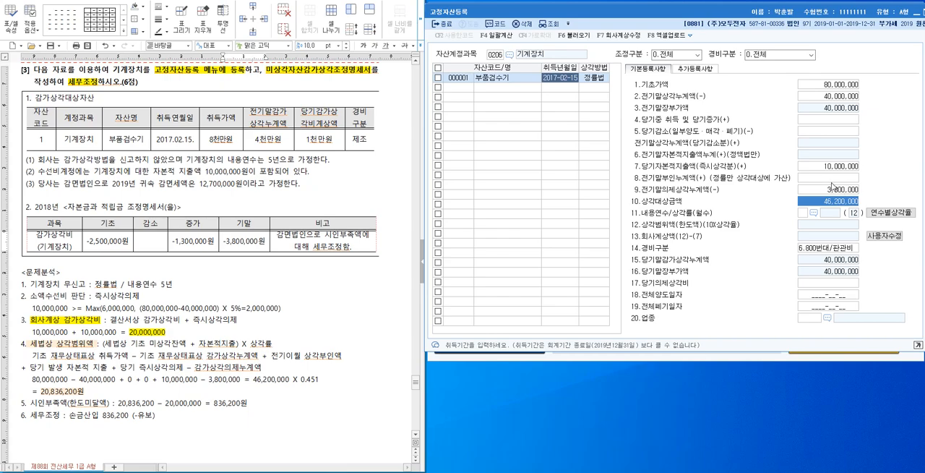
Set the asset's useful life to 5 years using the 차량, 공구, 비품 entry (업종 01) of the standard useful-life table.
left_click(820, 215)
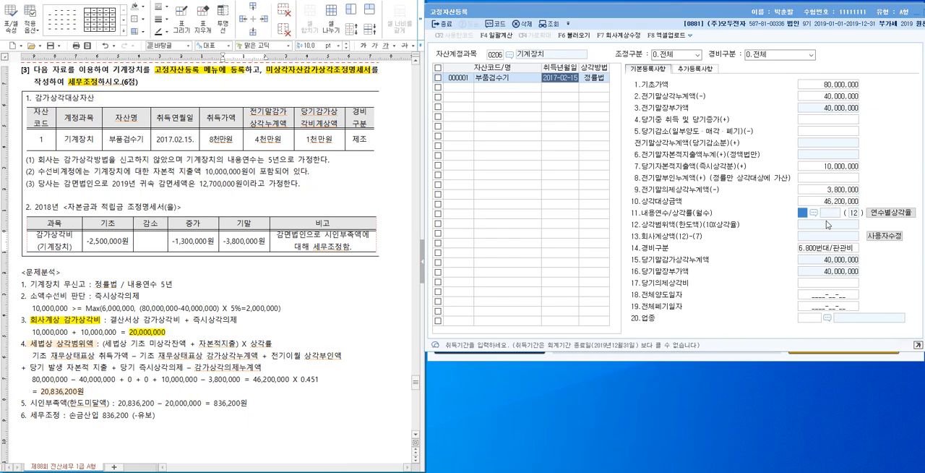
left_click(819, 214)
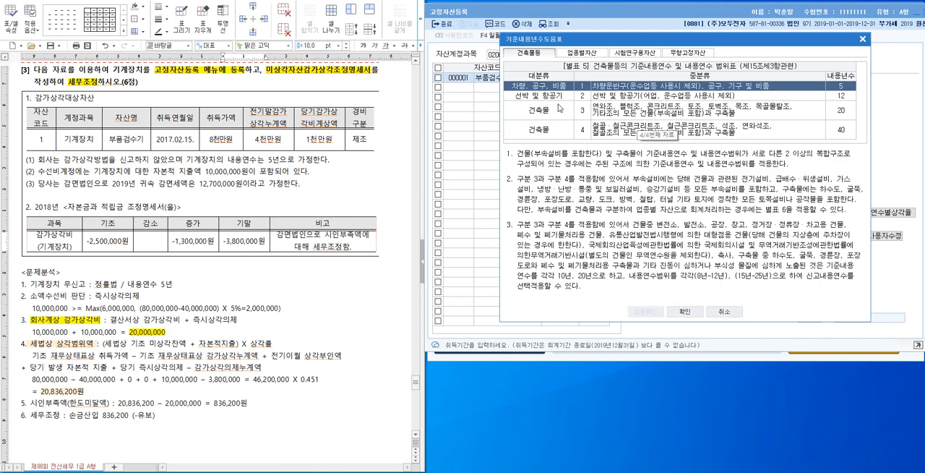
key("Escape")
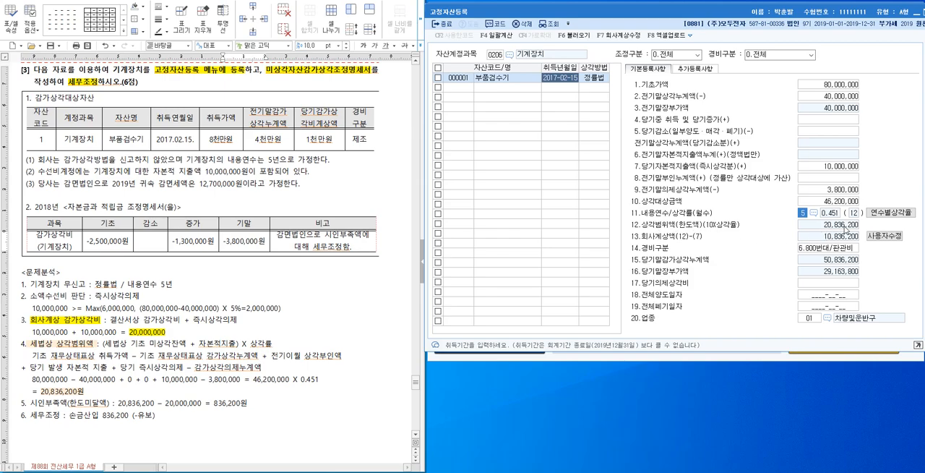
Override the asset's 회사계상액 with 10,000,000, the book depreciation from the financial statements (결산서상 감가상각비).
left_click(84, 402)
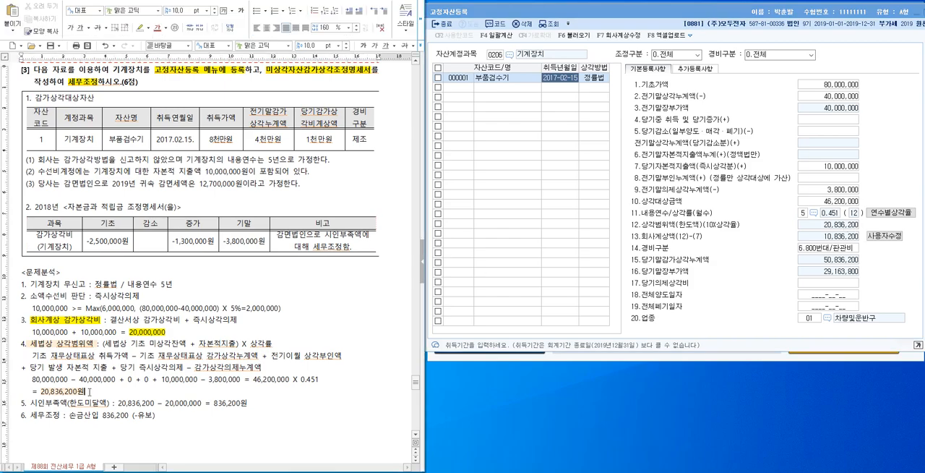
left_click_drag(85, 391, 42, 394)
left_click(86, 391)
left_click_drag(178, 319, 110, 319)
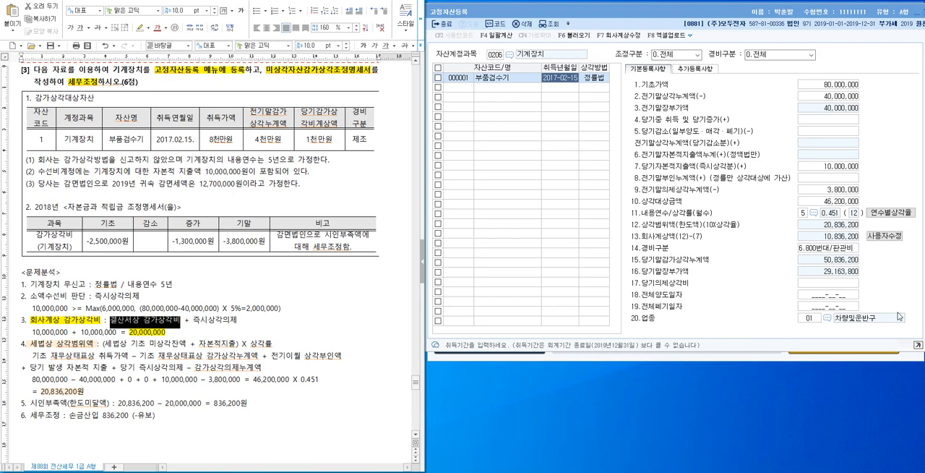
left_click(890, 241)
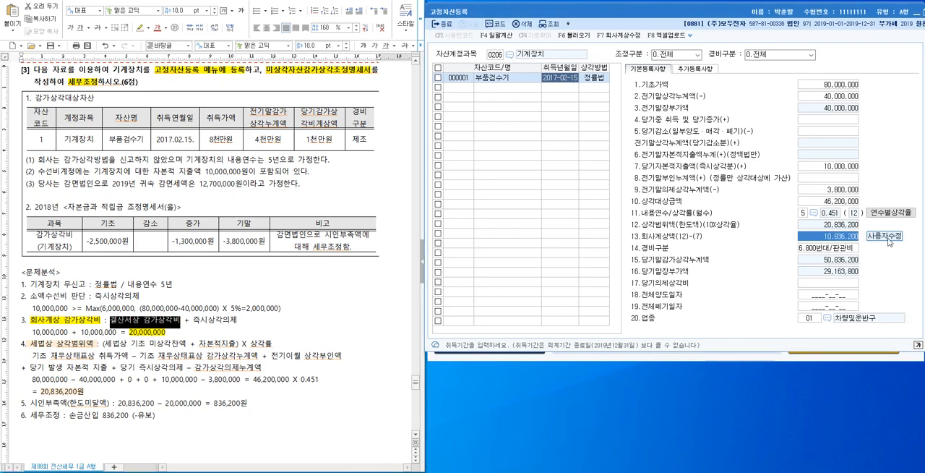
type("10000000")
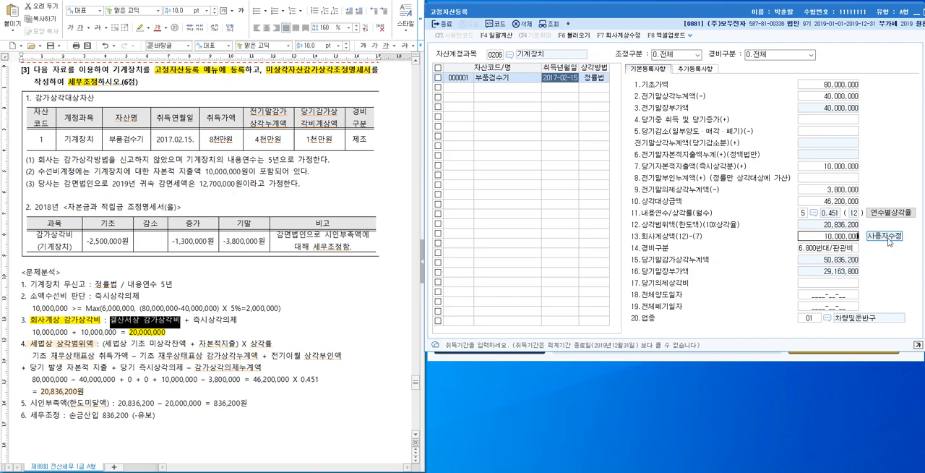
key("Return")
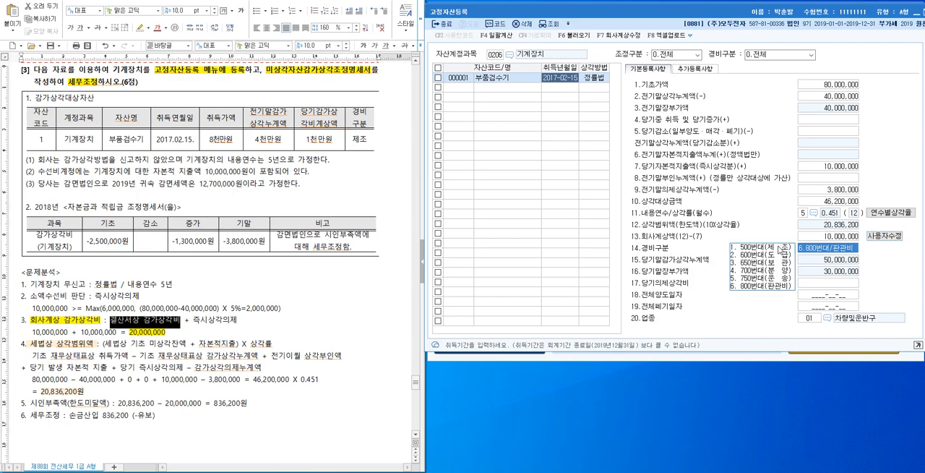
Set the 부품검수기 asset's 경비구분 to 1.500번대/제조 and highlight 감면법인 in condition (3) of the question.
left_click(779, 248)
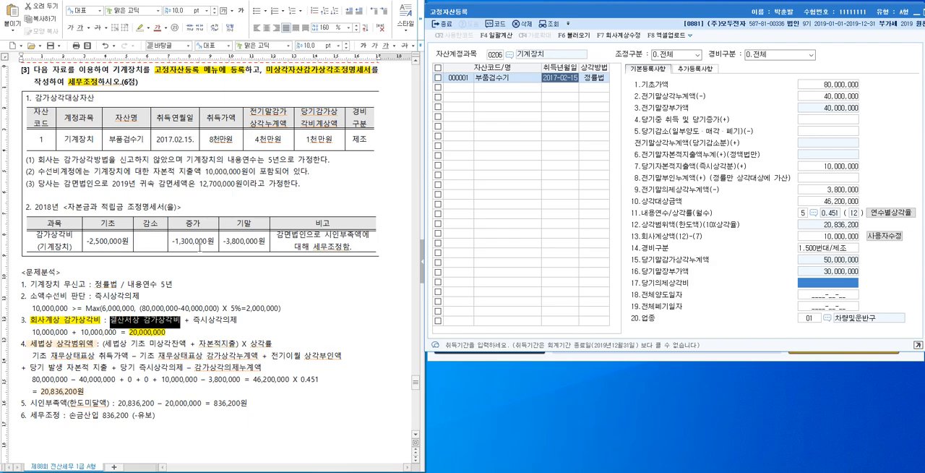
left_click_drag(65, 183, 94, 186)
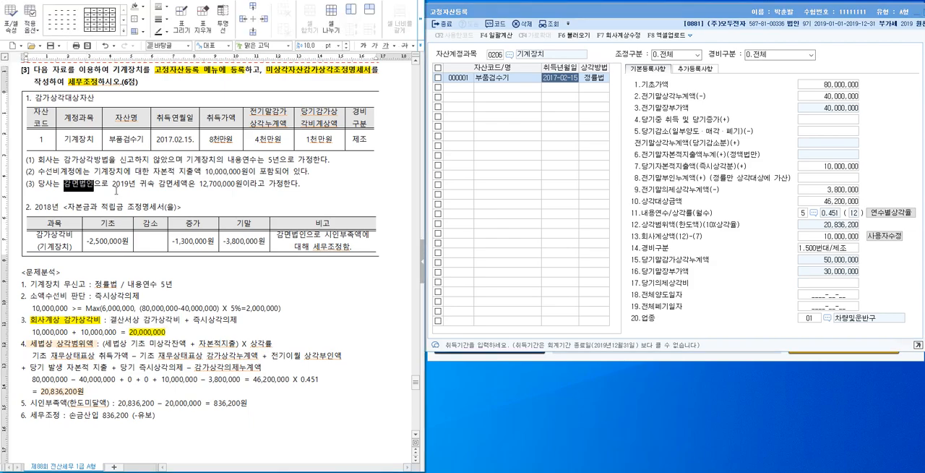
left_click(827, 284)
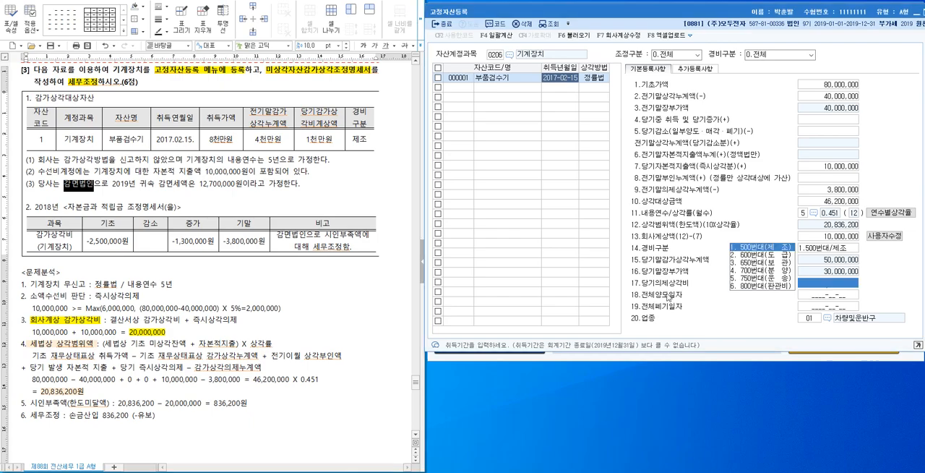
left_click(261, 407)
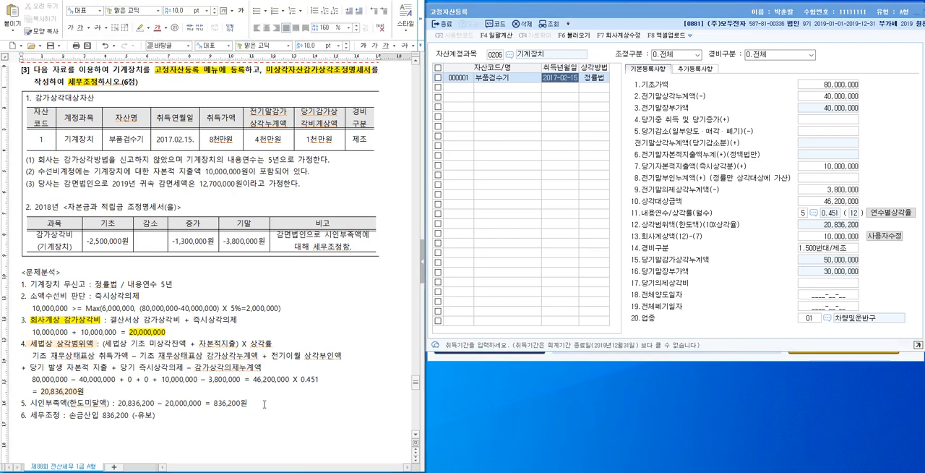
left_click(843, 286)
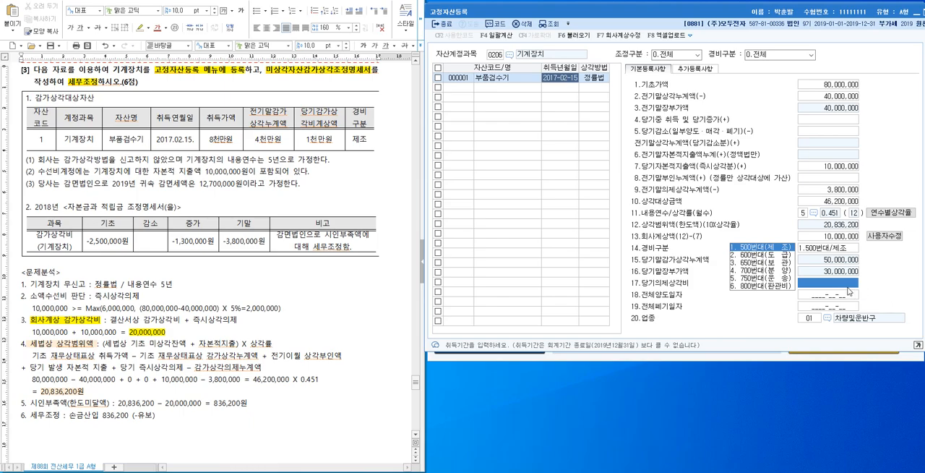
left_click(758, 248)
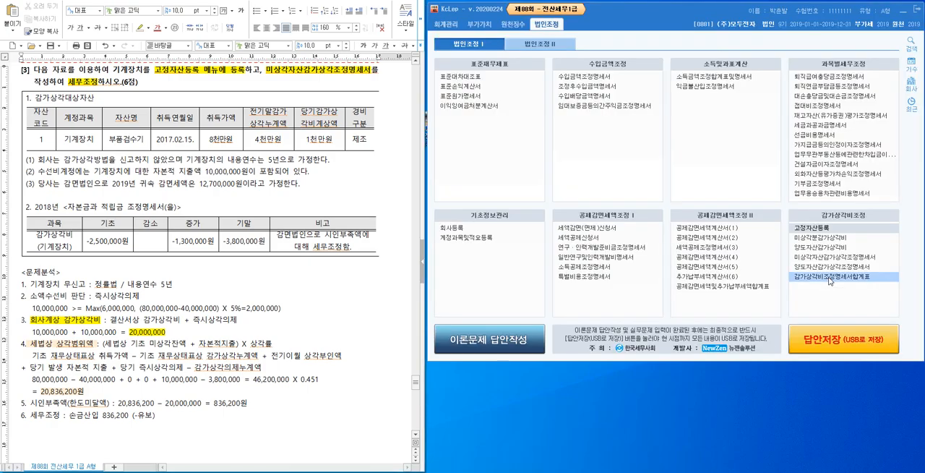
Reopen 고정자산등록, load the registered 기계장치 asset and enter 836,200 as its 당기의제상각비.
left_click(827, 230)
left_click_drag(339, 56, 695, 42)
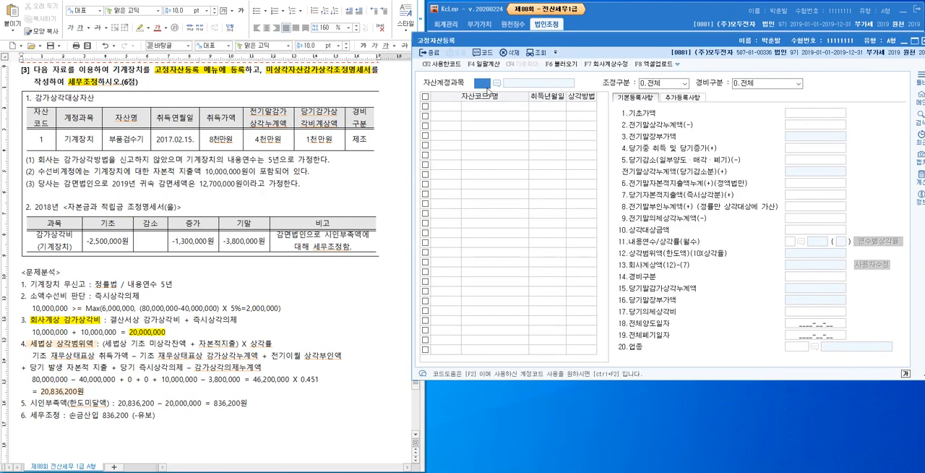
key("Return")
key("Up")
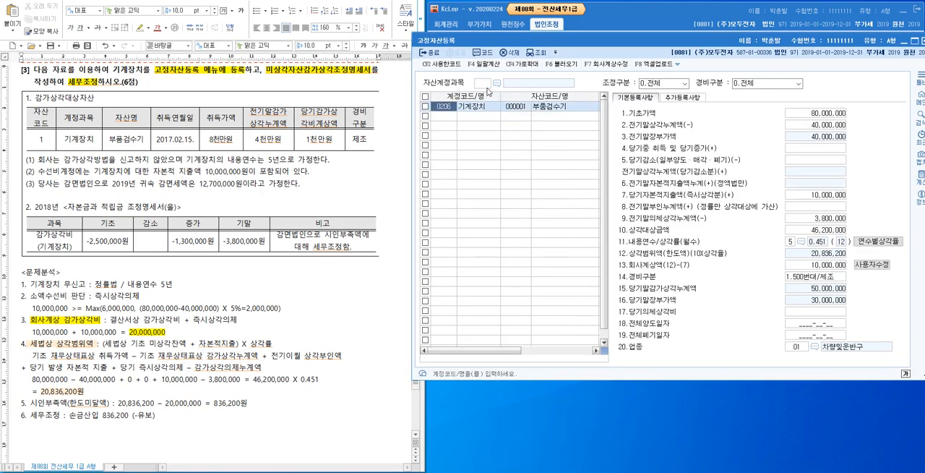
left_click(830, 314)
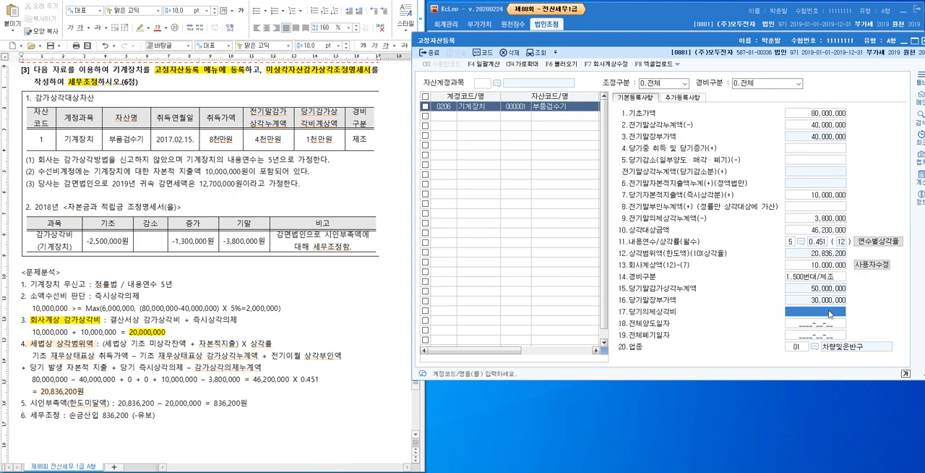
left_click(830, 312)
type("836,200")
key("Return")
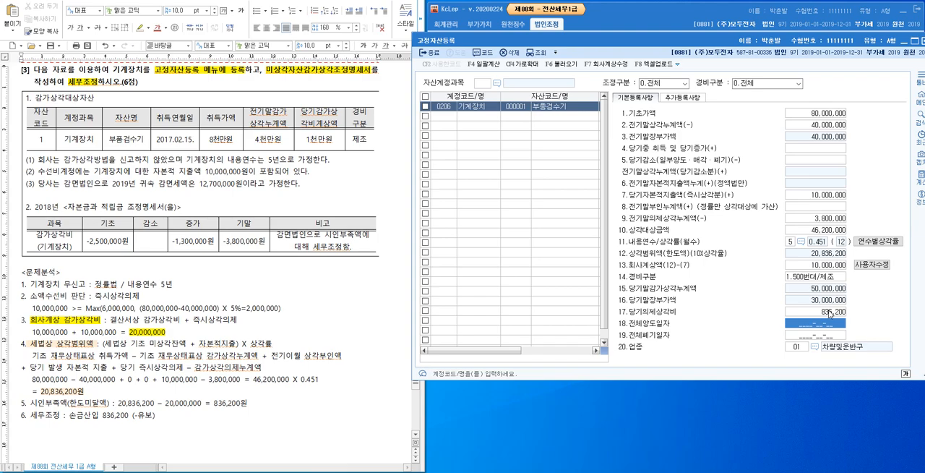
Change the asset's 업종 to 13 제조업 and close the fixed asset register.
left_click(815, 347)
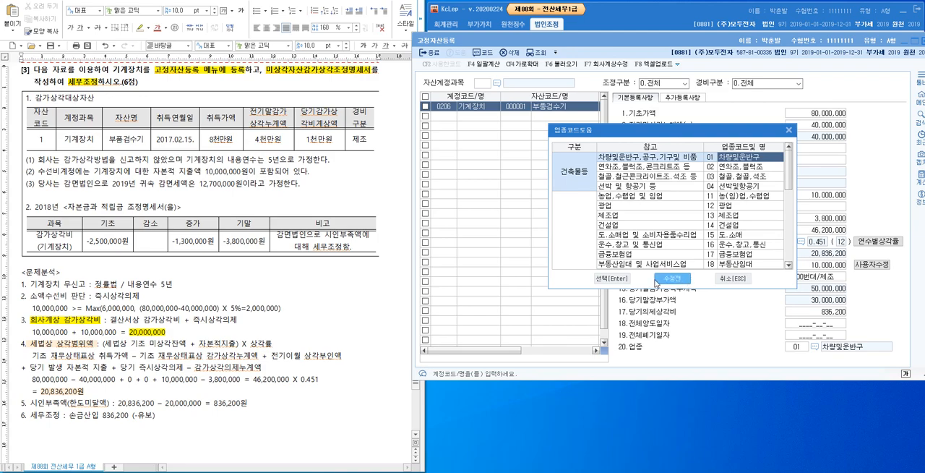
left_click(655, 216)
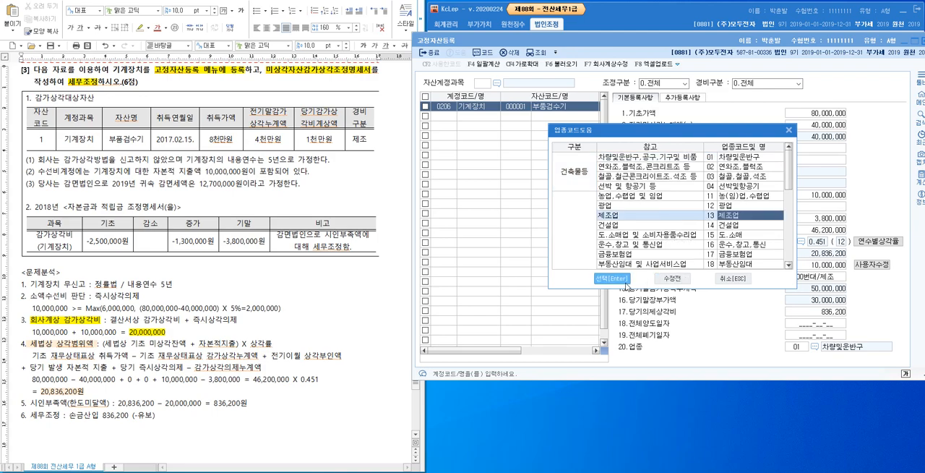
left_click(626, 284)
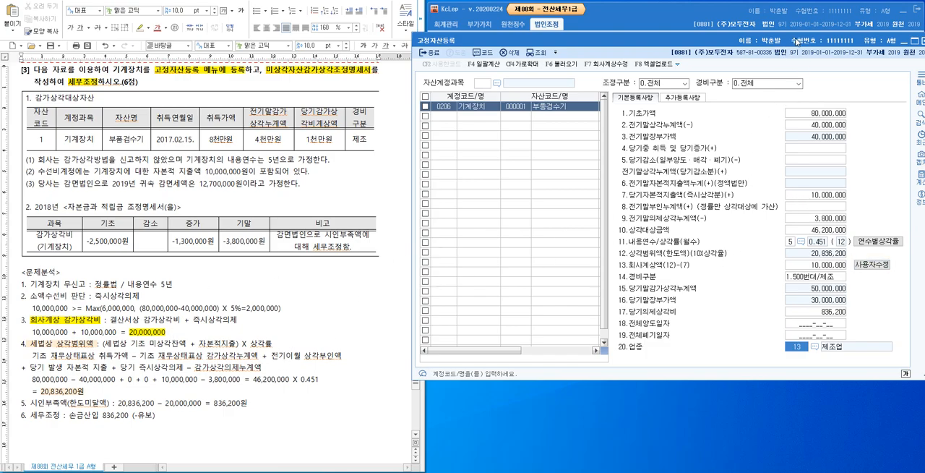
left_click_drag(803, 42, 494, 9)
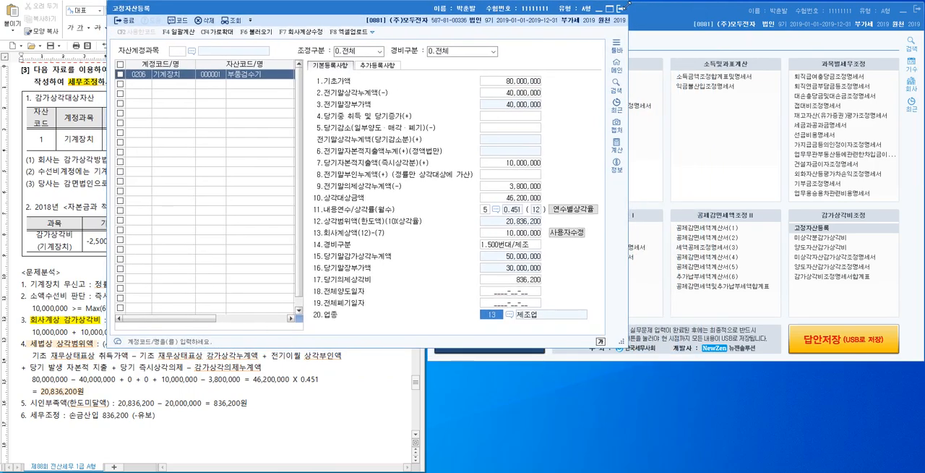
left_click(621, 10)
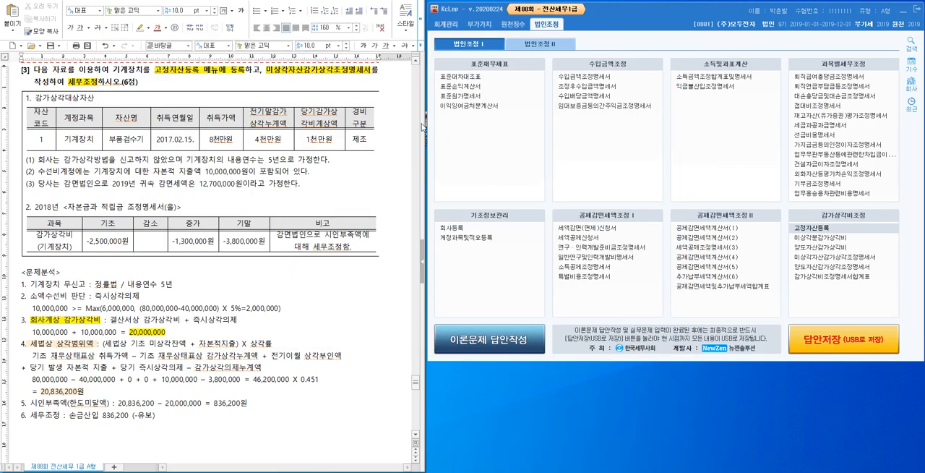
Open 미상각자산감가상각조정명세서 and load the registered 부품검수기 data into its 유형자산(정률법) statement.
scroll(304, 78, "up", 1)
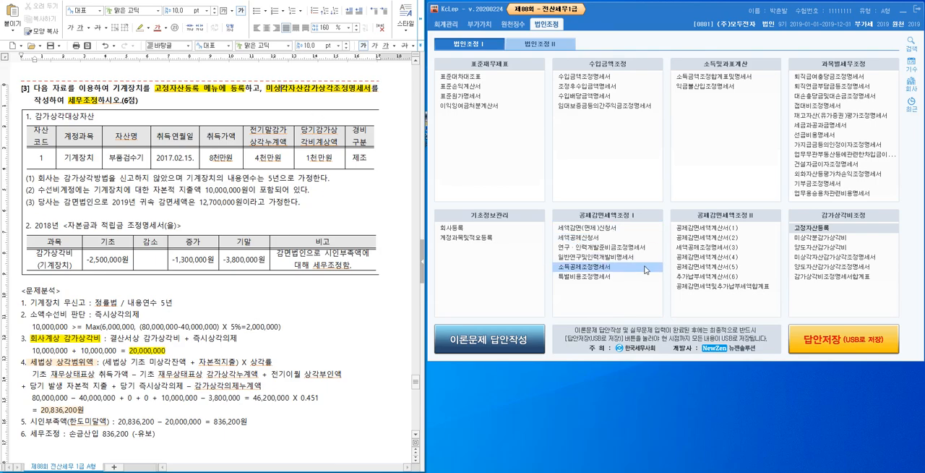
left_click(854, 258)
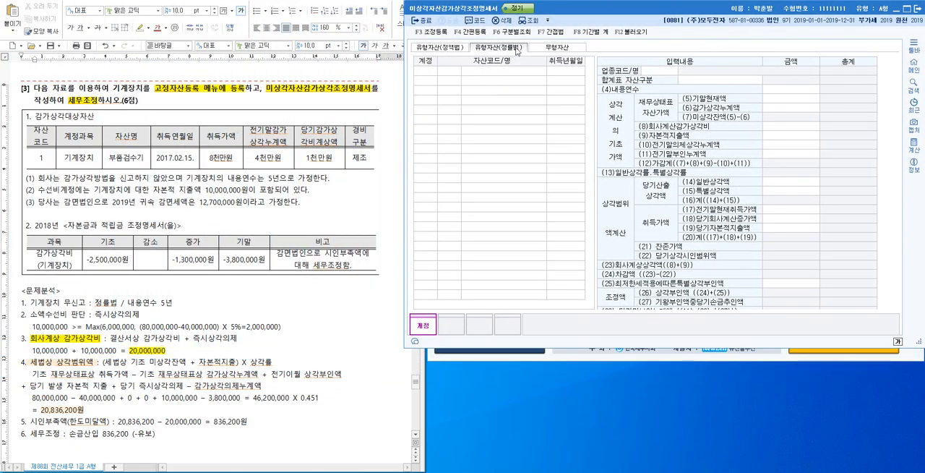
left_click(630, 33)
left_click(698, 198)
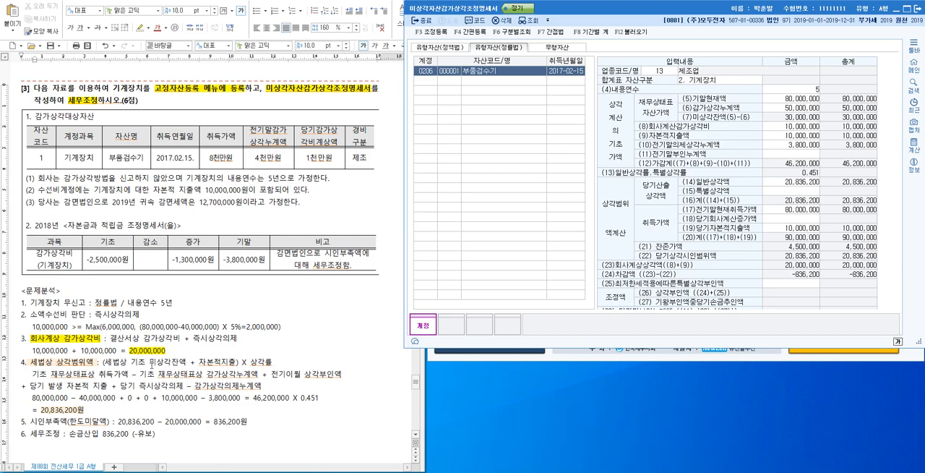
Compare the 46,200,000 depreciation base in the written analysis with the statement and check its 차감액 row.
left_click(295, 400)
left_click_drag(294, 400, 254, 398)
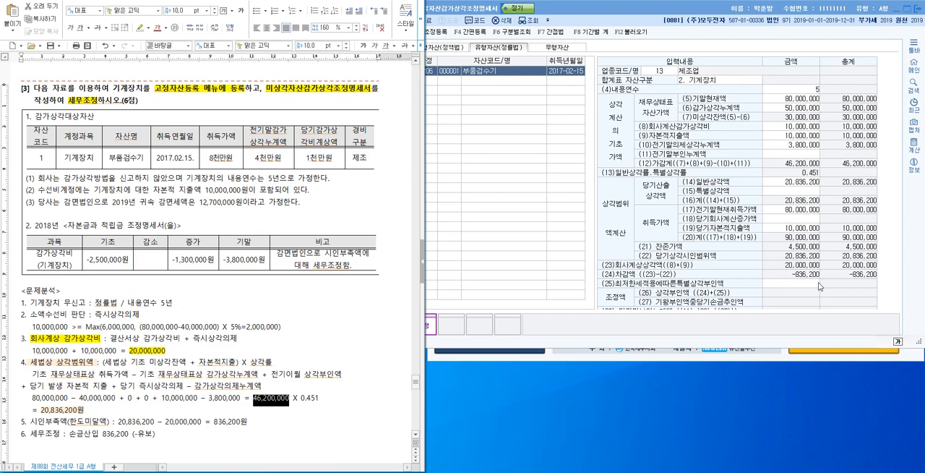
left_click(806, 280)
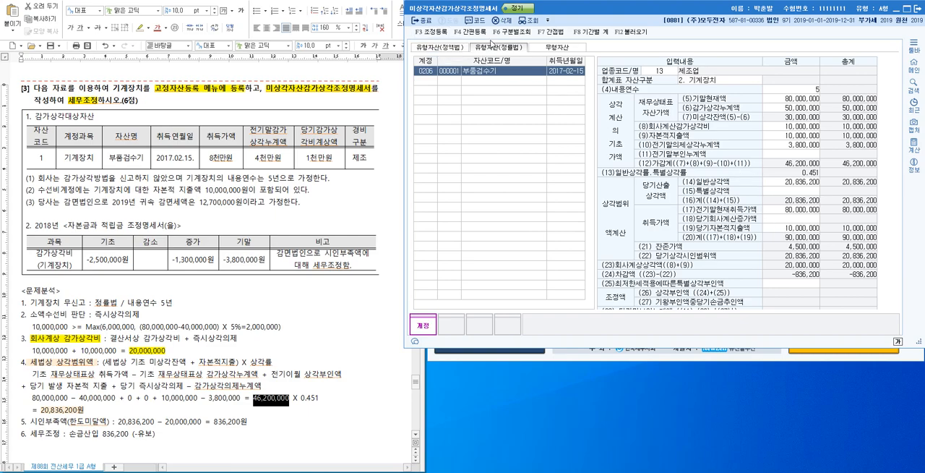
Open the 조정 등록 dialog from the depreciation adjustment statement.
left_click(437, 33)
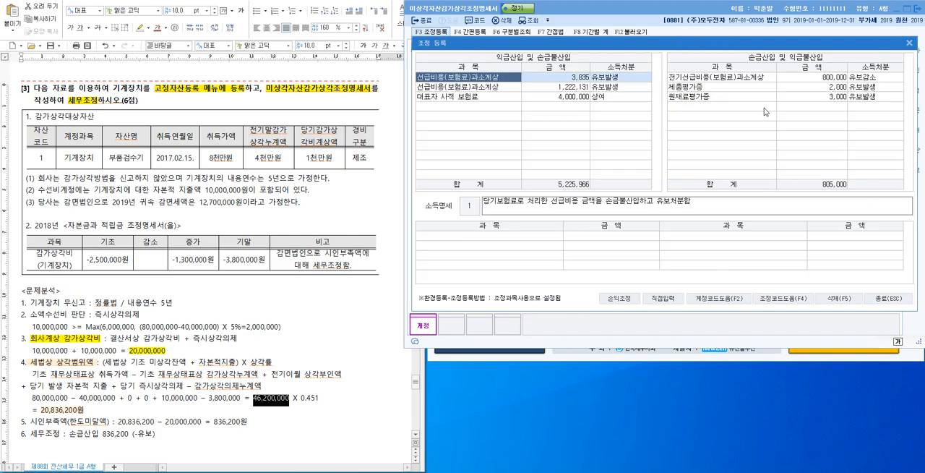
left_click_drag(691, 43, 700, 35)
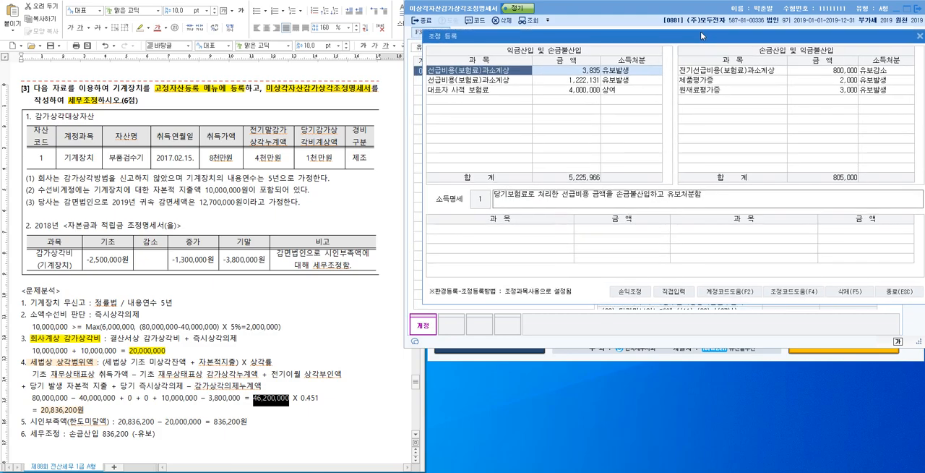
left_click(730, 100)
type("기계장치")
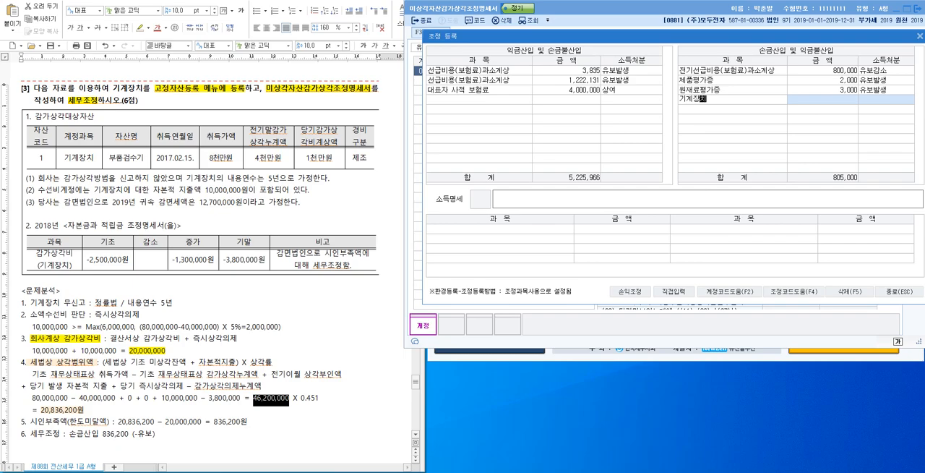
key("Return")
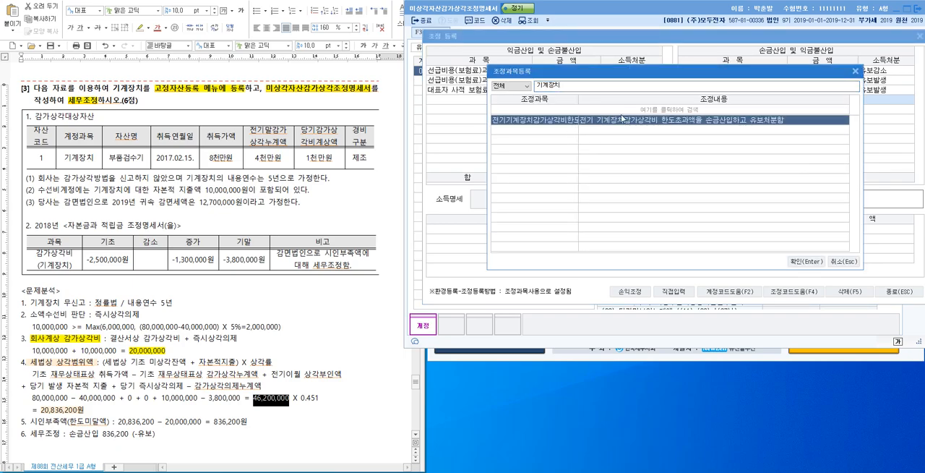
left_click(845, 264)
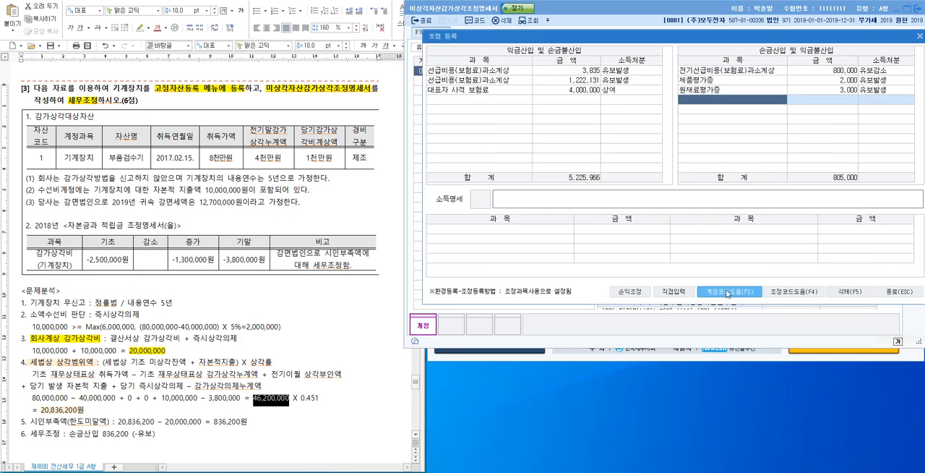
Using direct entry, add the item 기계장치 감가상각의제 under 손금산입 및 익금불산입.
left_click(678, 292)
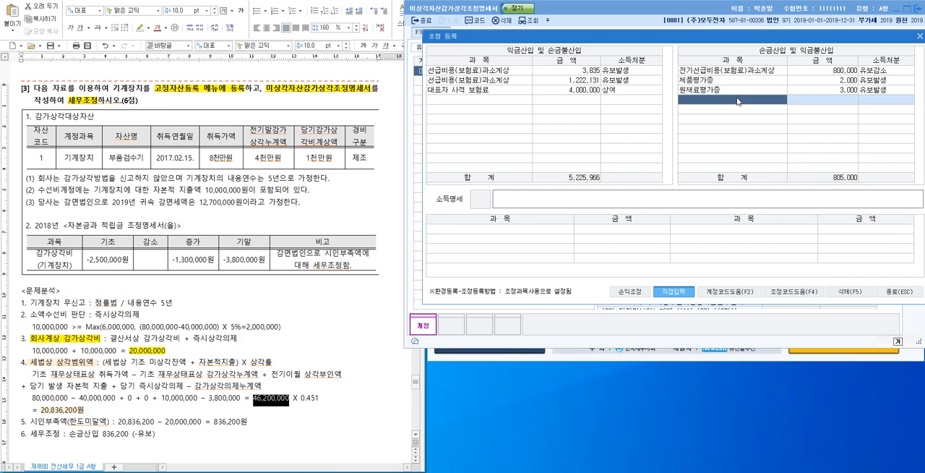
type("ㄱ계장")
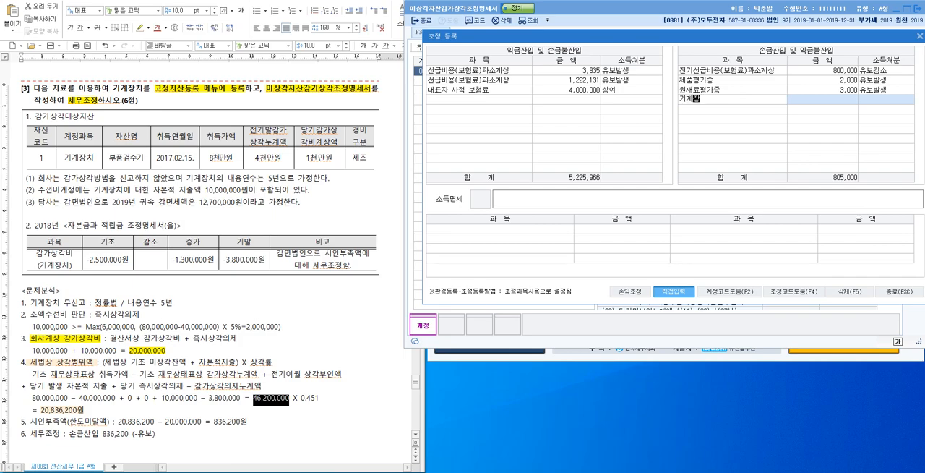
type("치 감가사각의제금액")
key("BackSpace")
key("BackSpace")
key("Return")
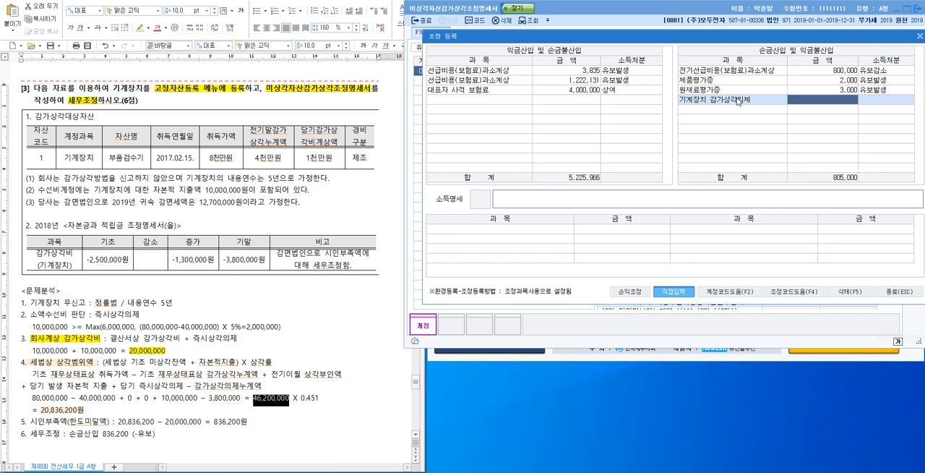
Enter 836,200 with disposition 유보발생 for the 기계장치 감가상각의제 item, then reopen the registered adjustments to check them.
type("836,200")
key("Return")
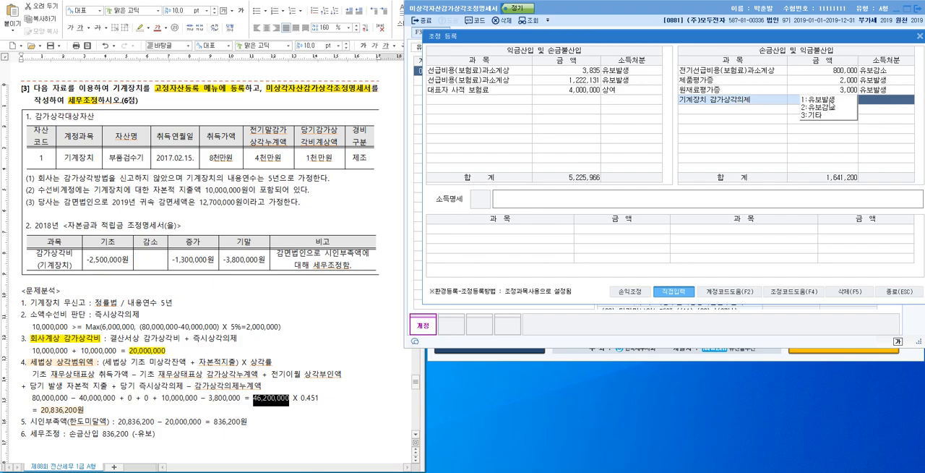
key("1")
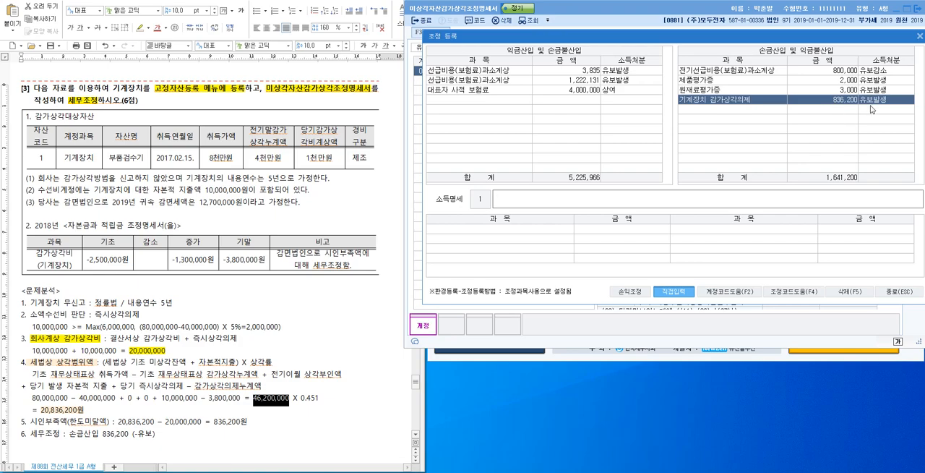
left_click(900, 291)
left_click(436, 32)
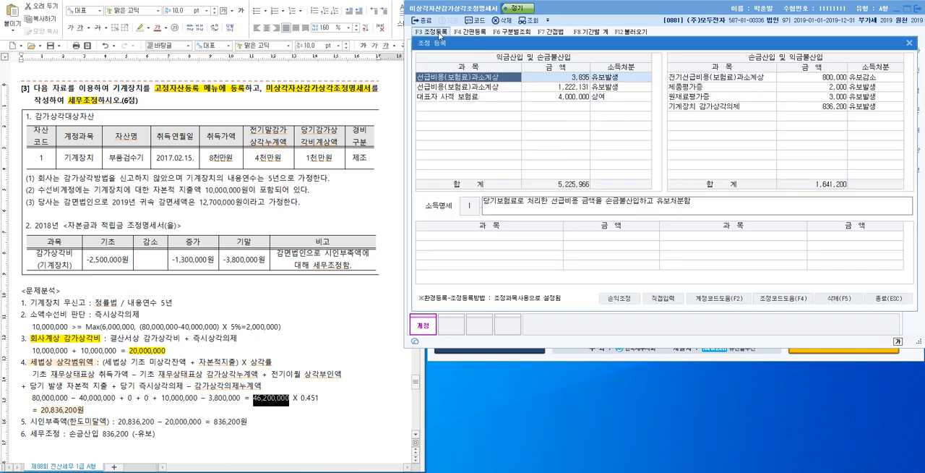
left_click(909, 42)
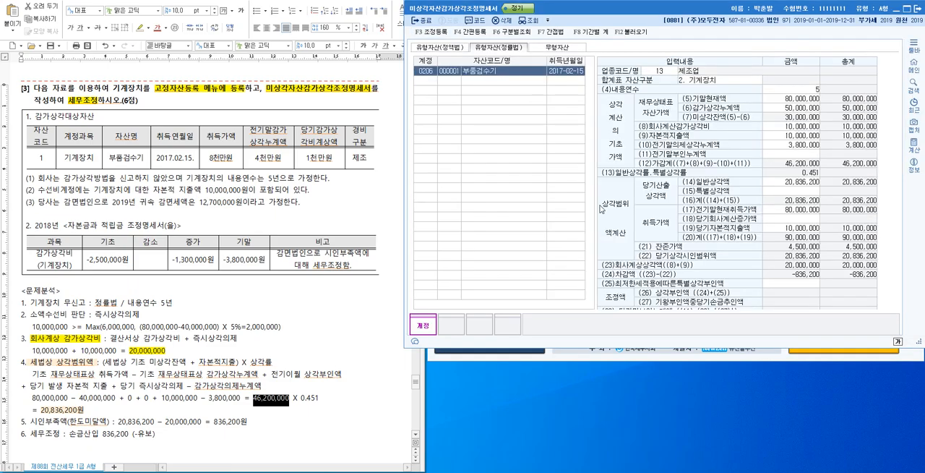
Switch to the PowerPoint lecture slides and review the 즉시상각의제 rules on slide 10 and the 소액수선비 criteria on slide 11.
left_click(330, 344)
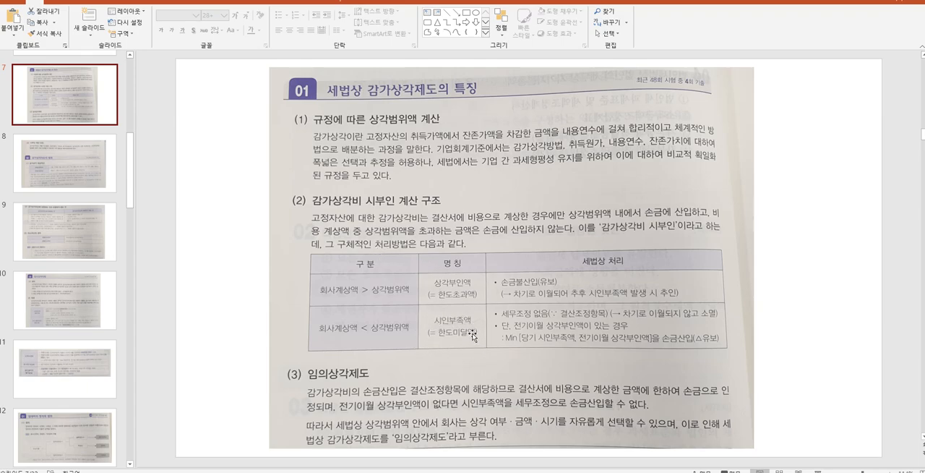
left_click(72, 174)
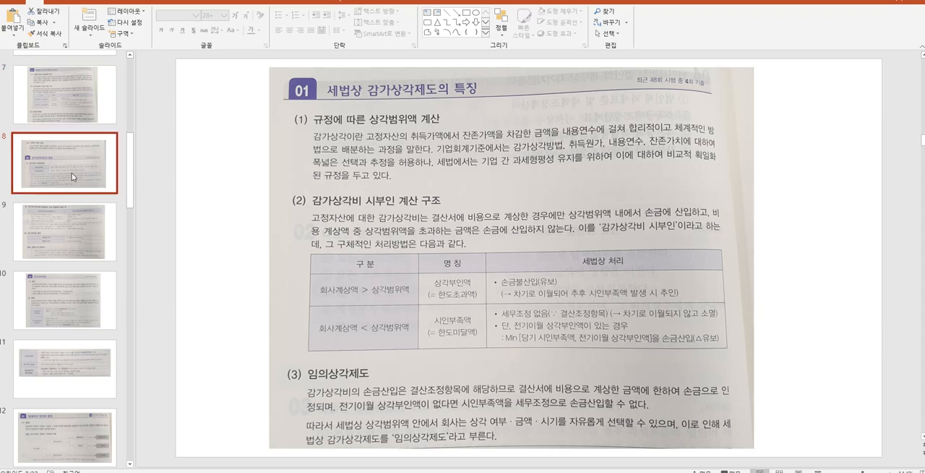
left_click(101, 234)
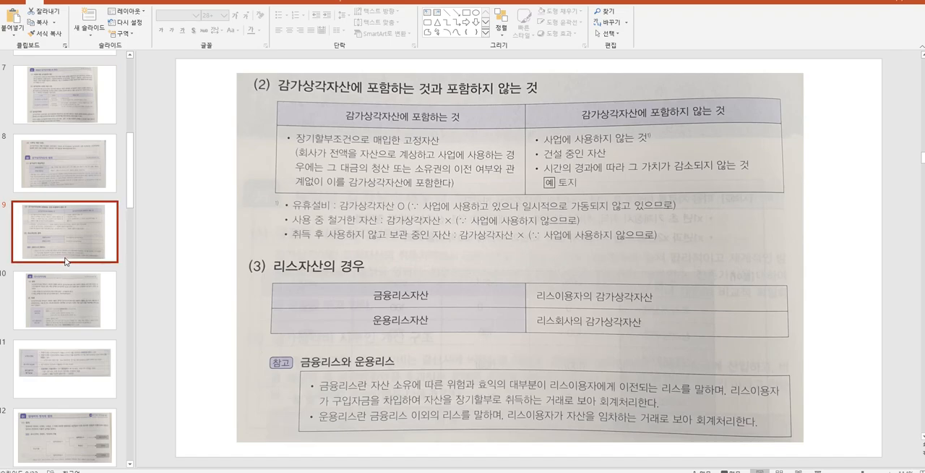
left_click(63, 293)
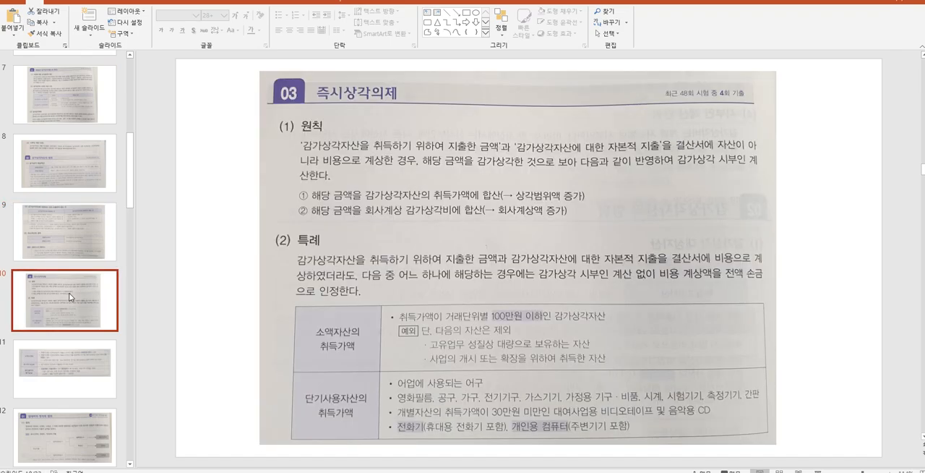
scroll(70, 296, "down", 1)
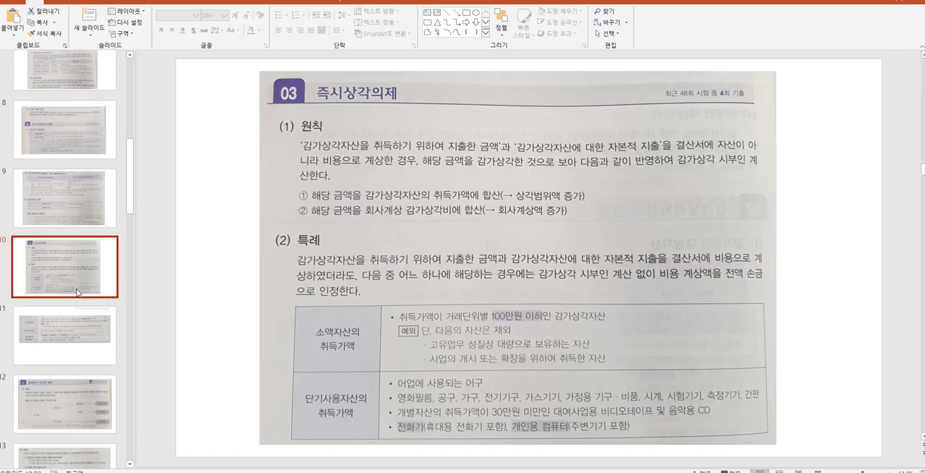
left_click(73, 338)
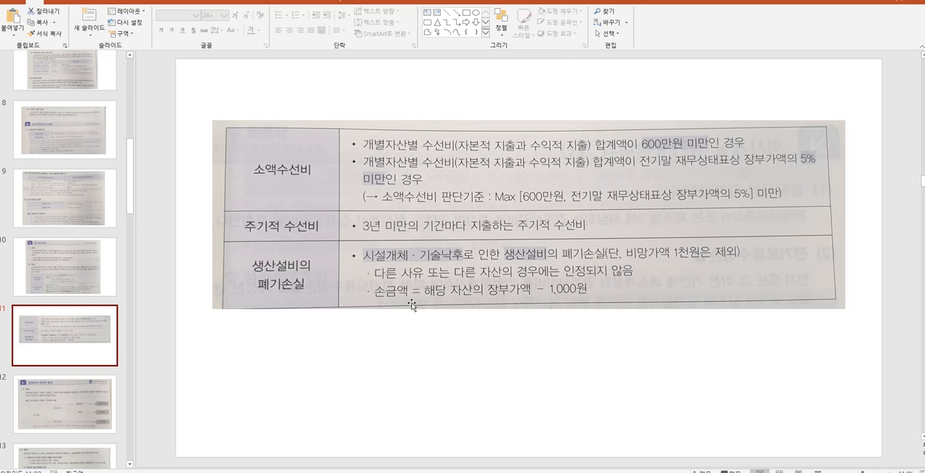
left_click(76, 271)
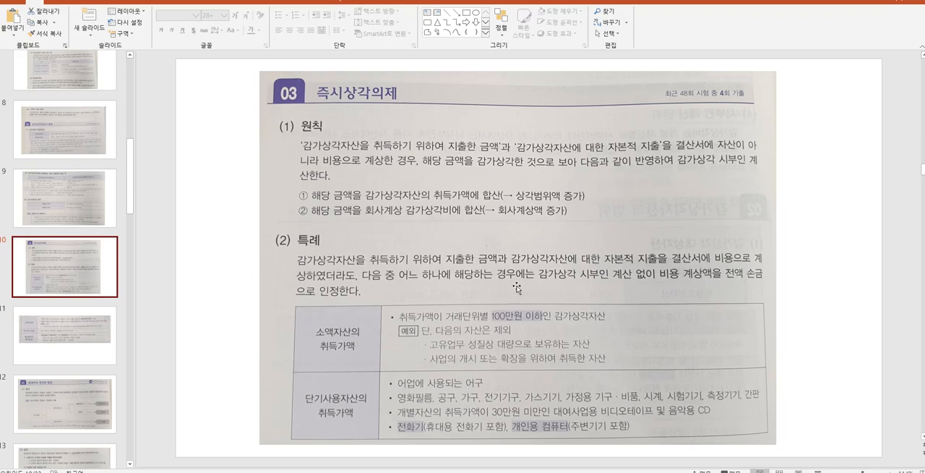
left_click(80, 346)
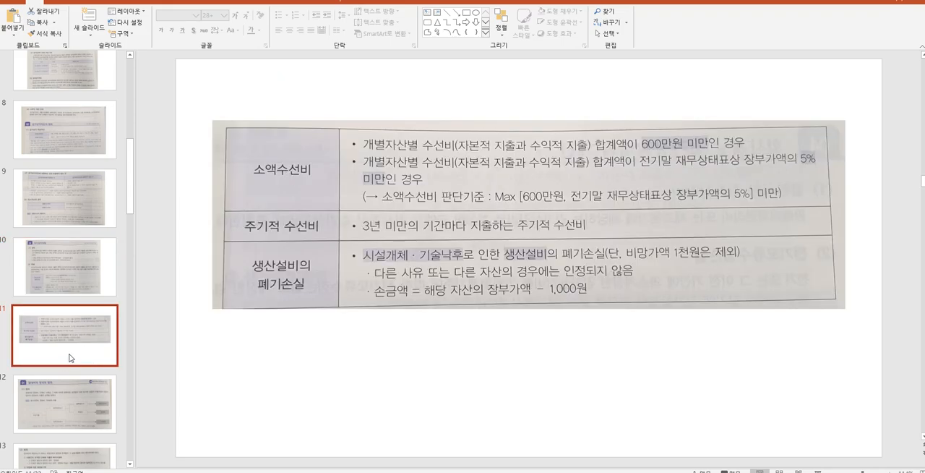